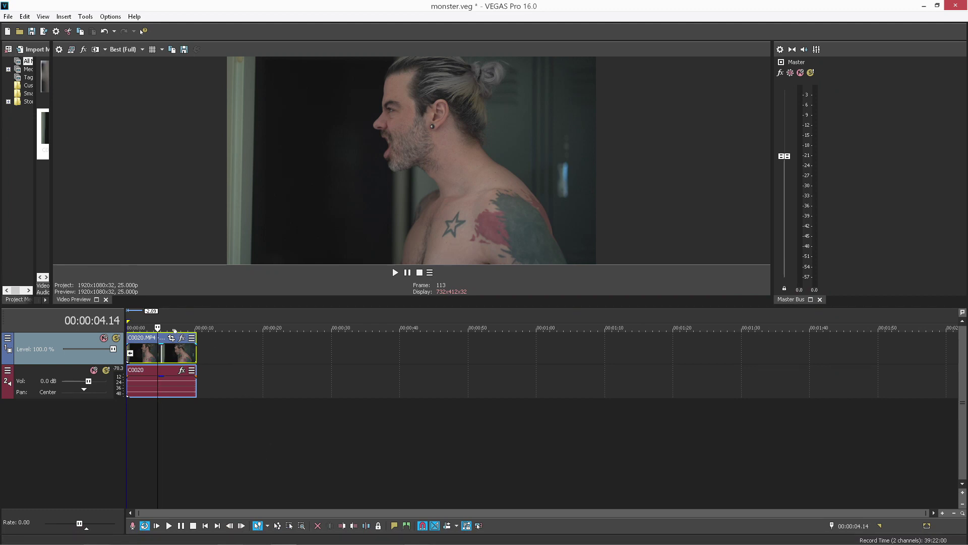
Preview the clip in VEGAS Pro, replaying it from about two seconds in
{"action": "key", "text": "space"}
{"action": "left_click", "coordinate": [146, 328]}
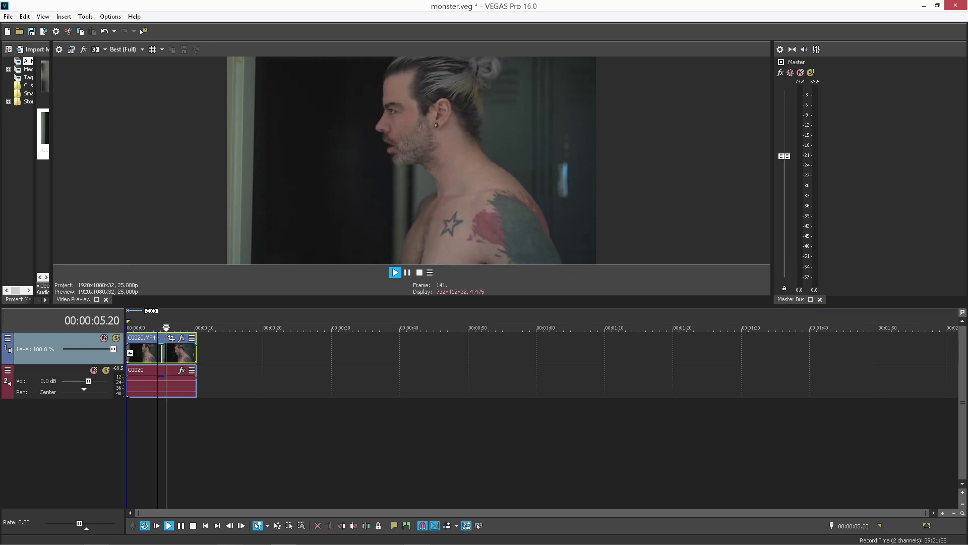
{"action": "key", "text": "space"}
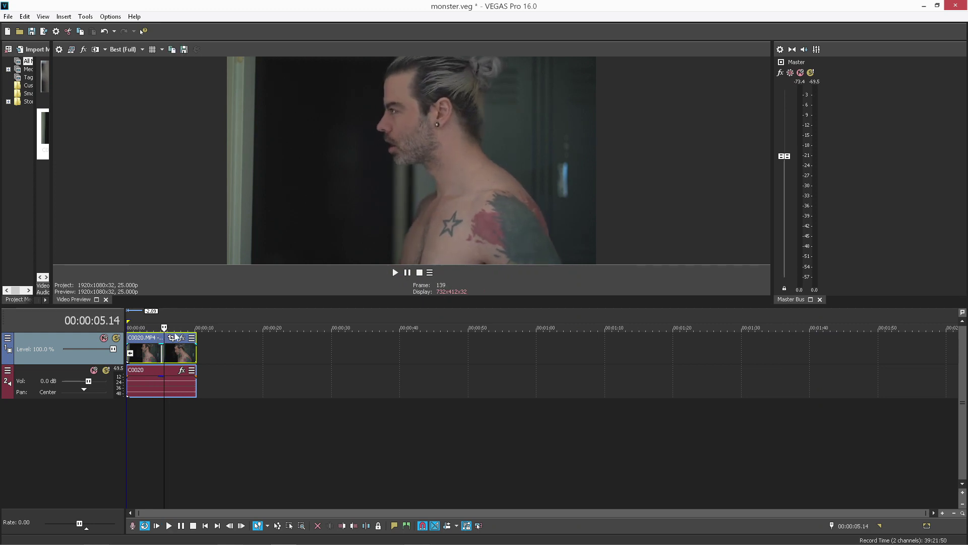
In Render As, search 'png' and choose Image Sequence as the output format
{"action": "left_click", "coordinate": [8, 16]}
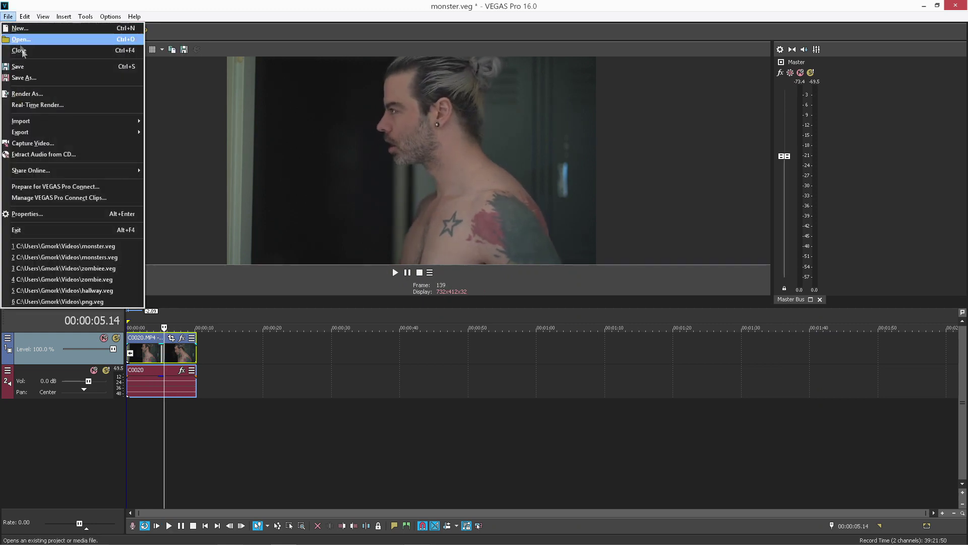
{"action": "left_click", "coordinate": [38, 93]}
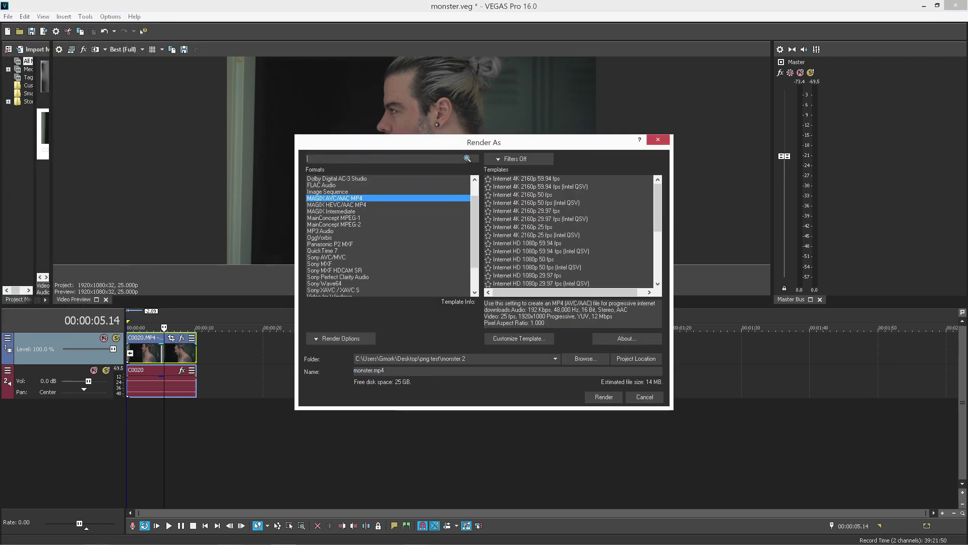
{"action": "type", "text": "png"}
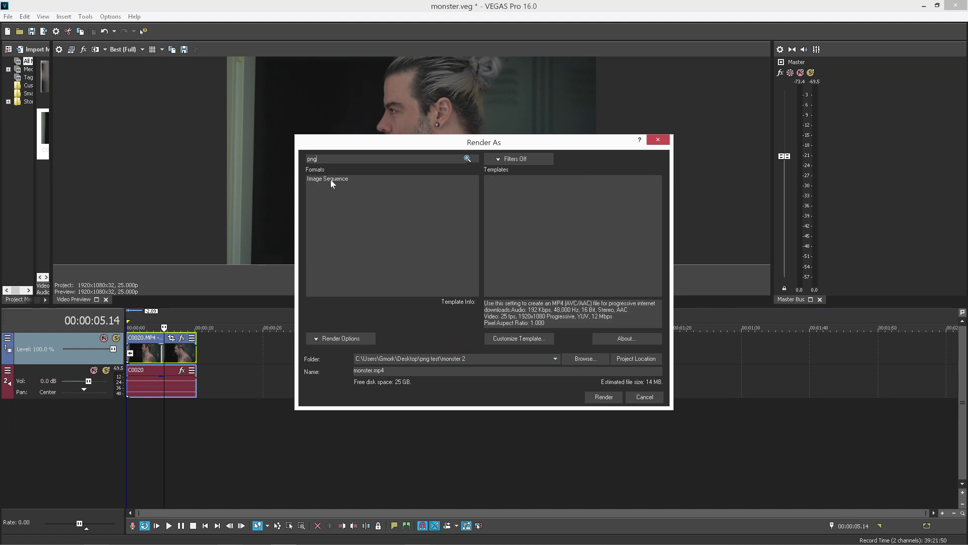
{"action": "left_click", "coordinate": [331, 180]}
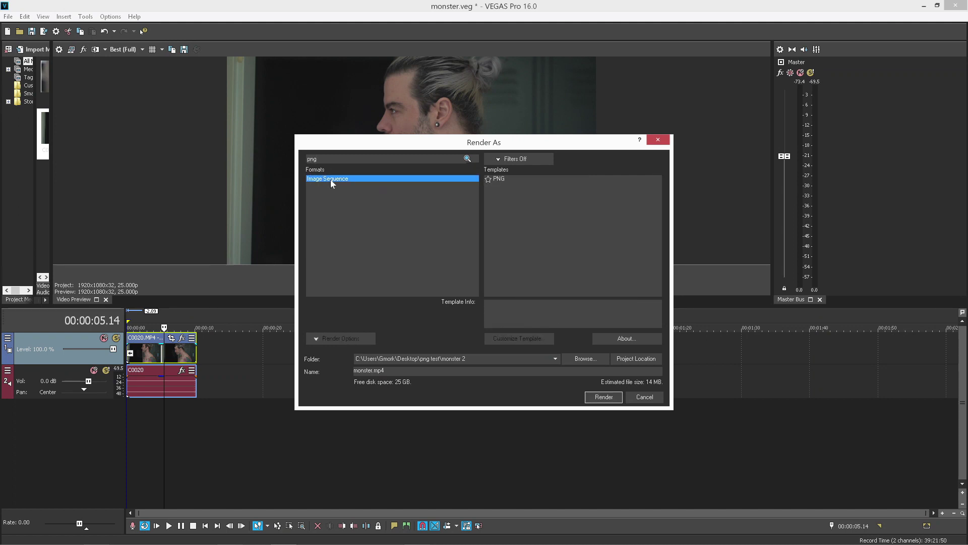
Render the timeline to PNG frames and browse them in the monster folder
{"action": "left_click", "coordinate": [603, 397]}
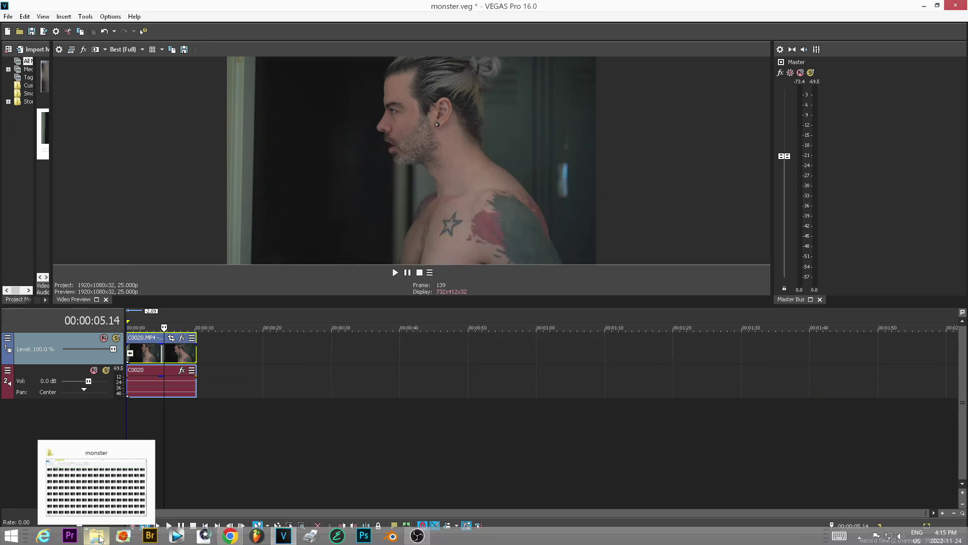
{"action": "left_click", "coordinate": [134, 512]}
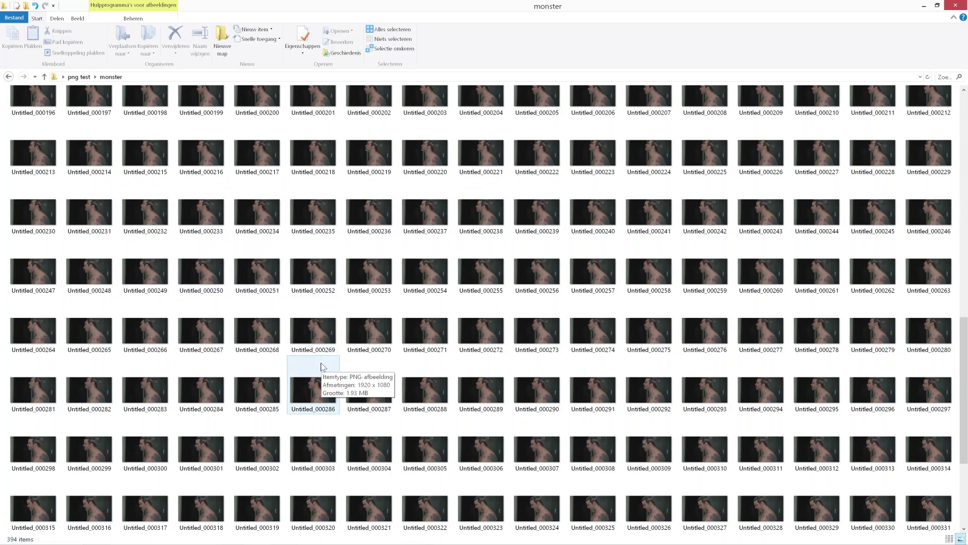
{"action": "scroll", "coordinate": [89, 204], "scroll_direction": "up", "scroll_amount": 3}
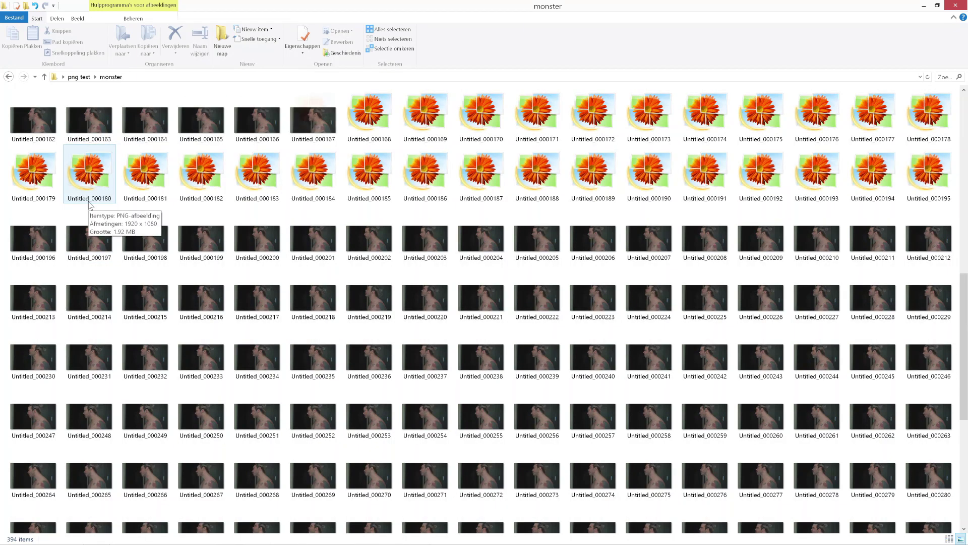
{"action": "scroll", "coordinate": [86, 208], "scroll_direction": "down", "scroll_amount": 2}
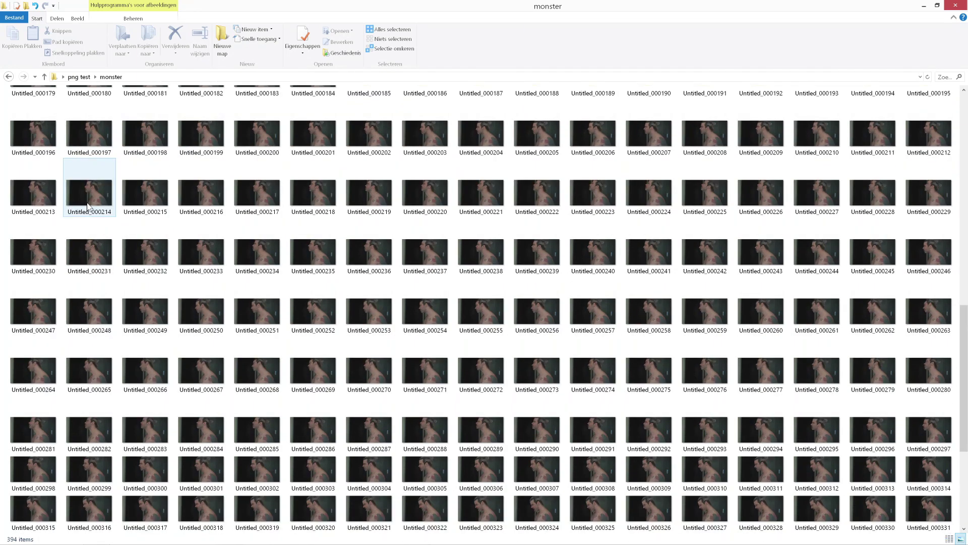
Select frame Untitled_000196, then bring the Imgur upload page forward
{"action": "left_click", "coordinate": [38, 140]}
{"action": "mouse_move", "coordinate": [233, 539]}
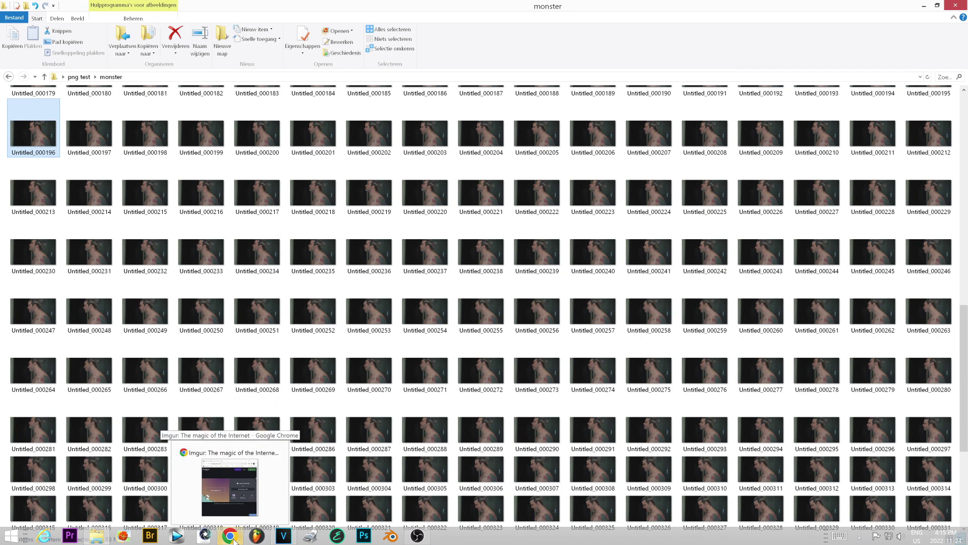
{"action": "left_click", "coordinate": [233, 538]}
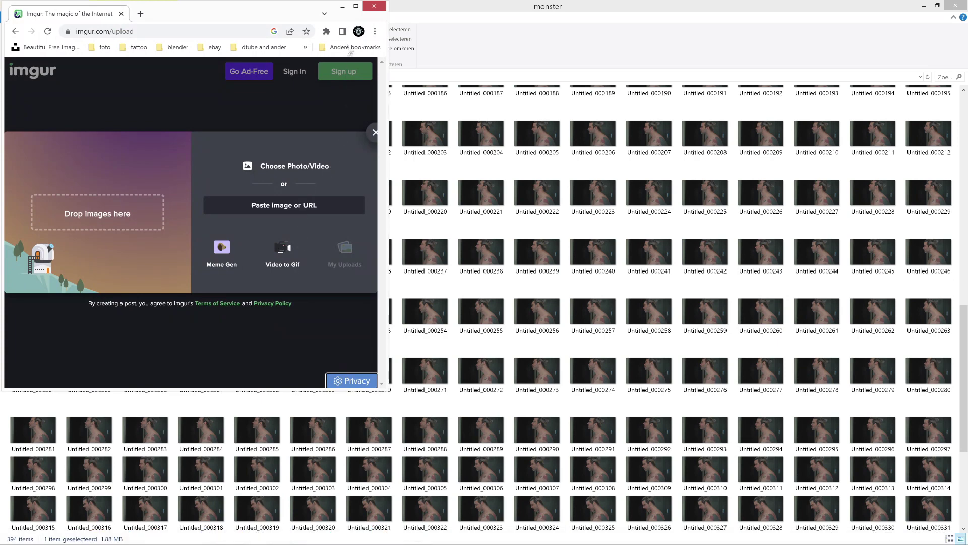
Upload frame Untitled_000025 to Imgur, copy its image link, and start a new tab
{"action": "left_click", "coordinate": [357, 6]}
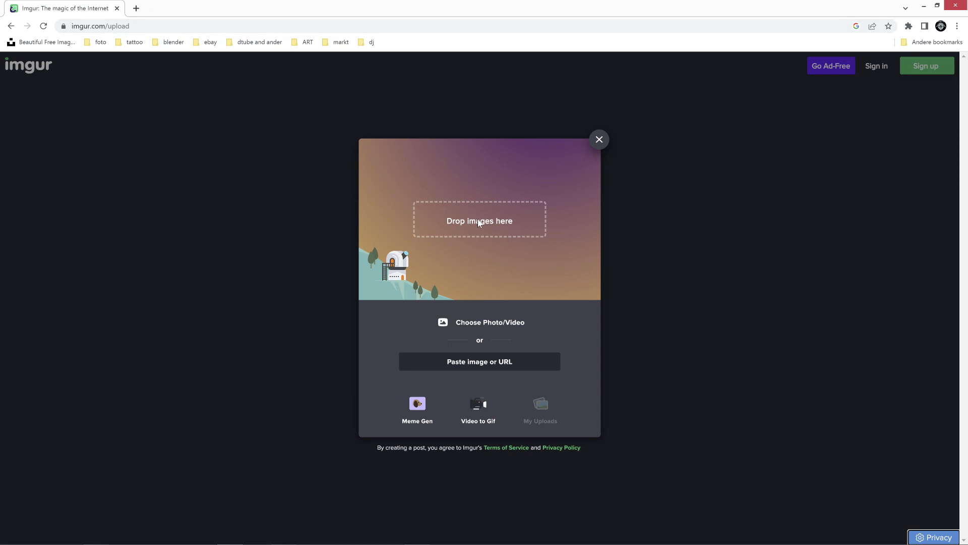
{"action": "left_click", "coordinate": [492, 322]}
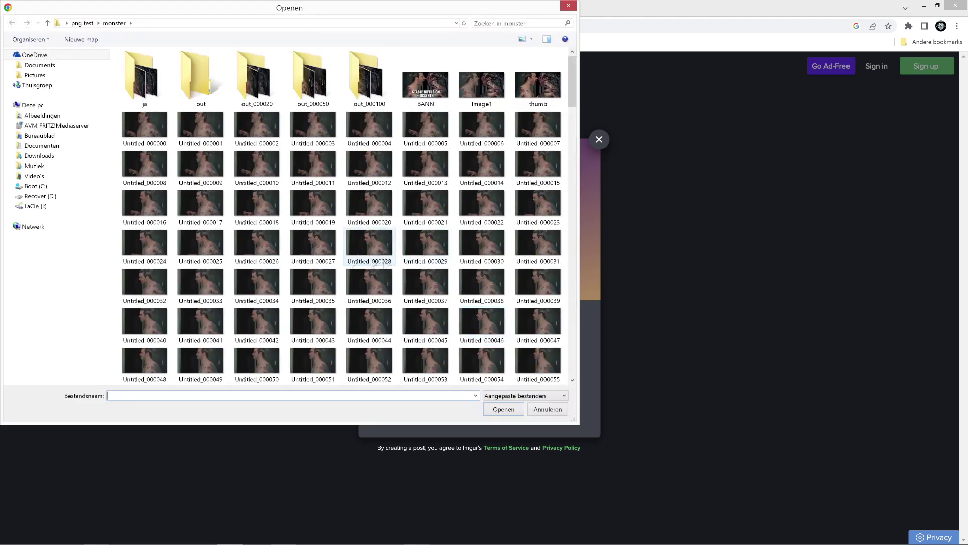
{"action": "left_click", "coordinate": [200, 245]}
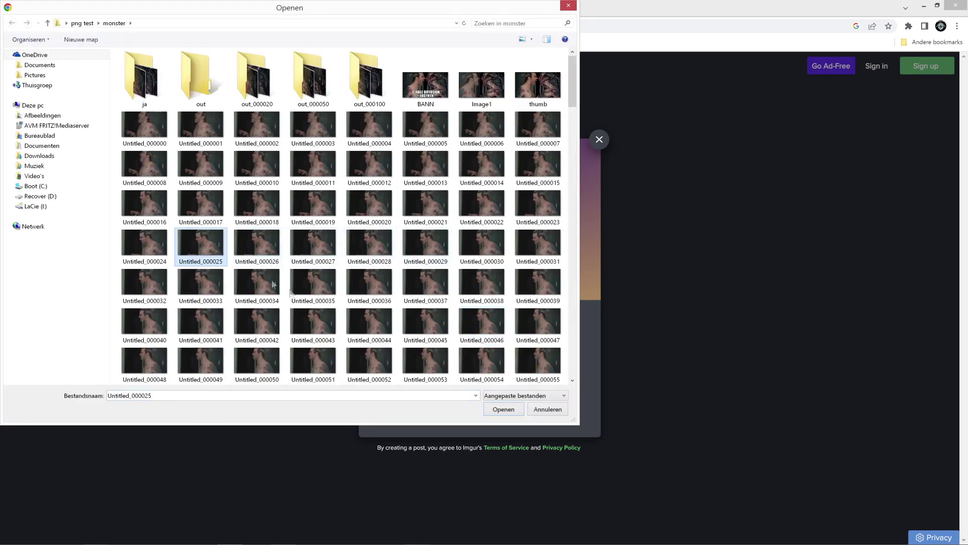
{"action": "left_click", "coordinate": [515, 411]}
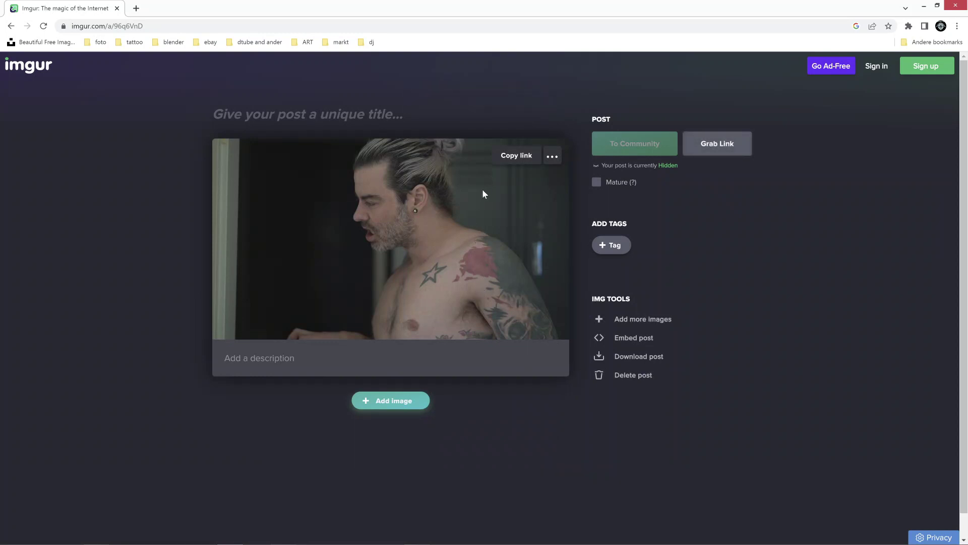
{"action": "left_click", "coordinate": [513, 162]}
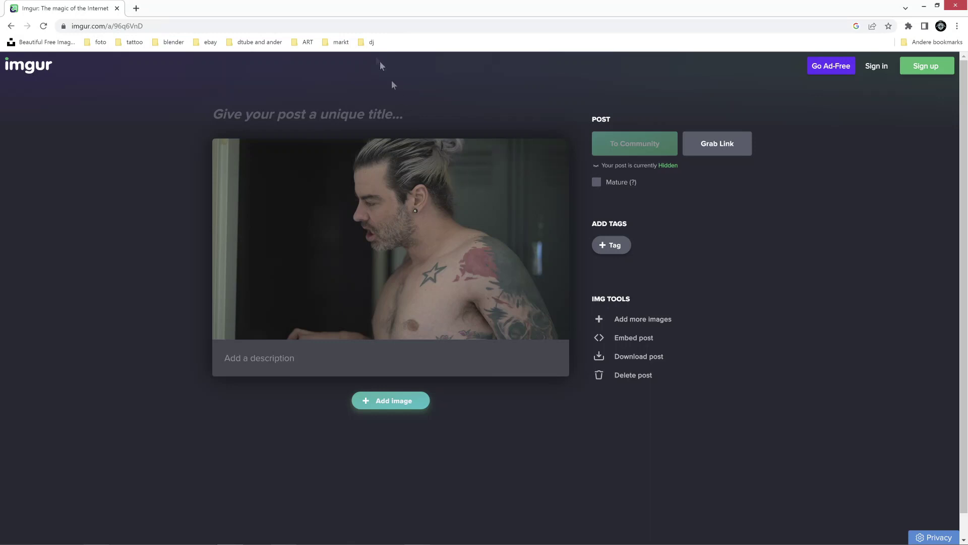
{"action": "left_click", "coordinate": [136, 8]}
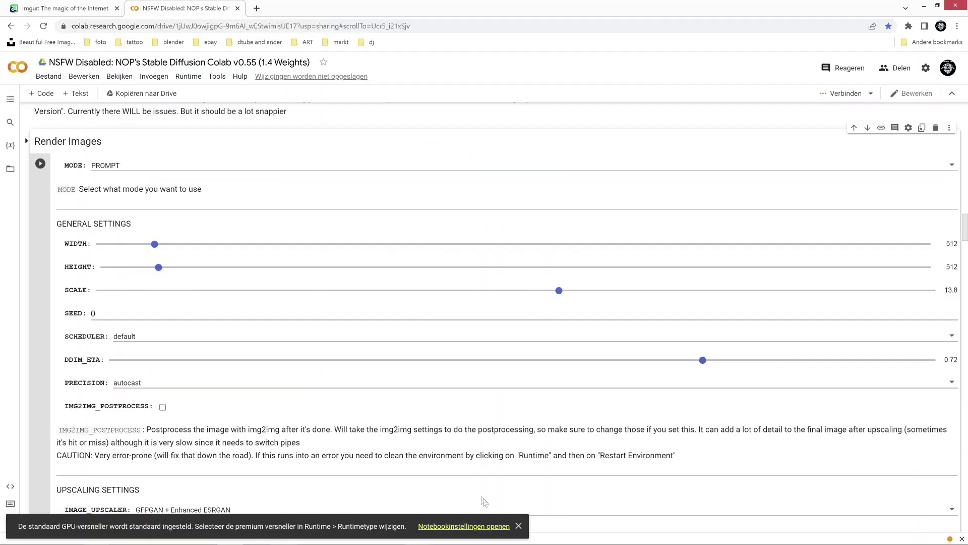
Dismiss the GPU notice and switch the notebook's MODE to IMG2IMG, scrolling to its settings
{"action": "left_click", "coordinate": [518, 526]}
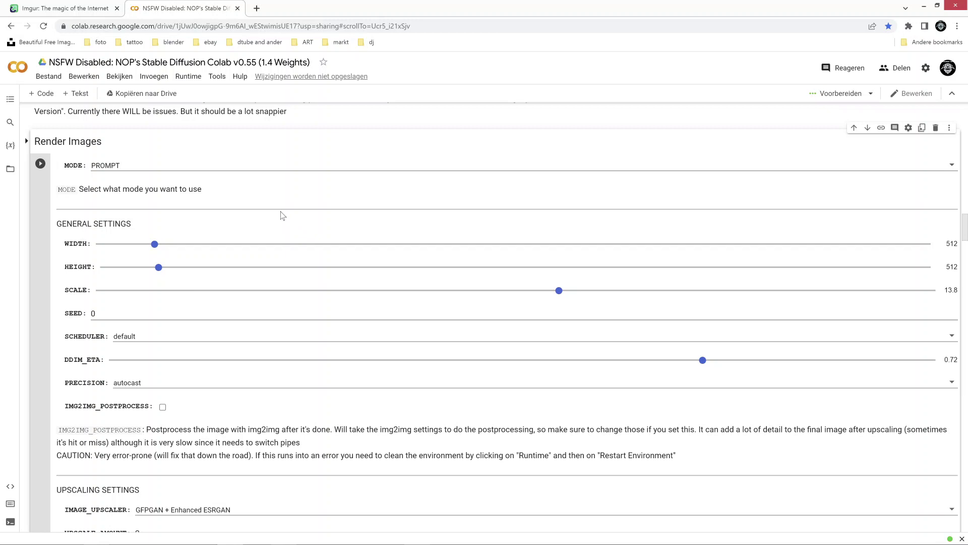
{"action": "left_click", "coordinate": [116, 168]}
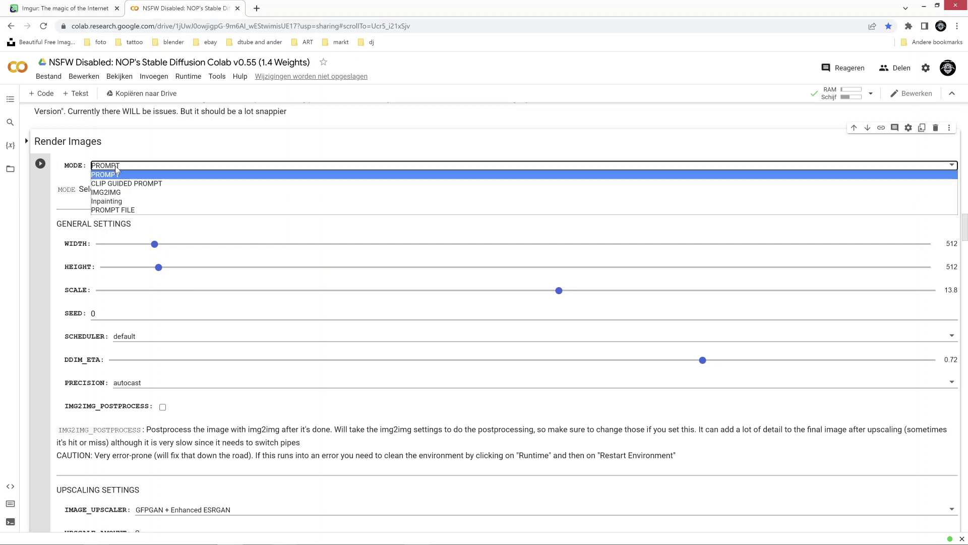
{"action": "left_click", "coordinate": [112, 196]}
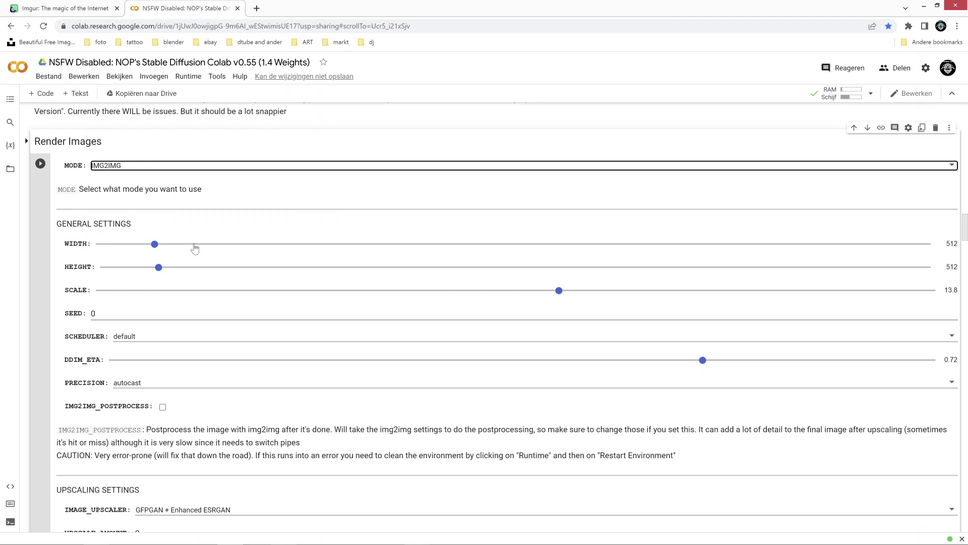
{"action": "scroll", "coordinate": [195, 248], "scroll_direction": "down", "scroll_amount": 5}
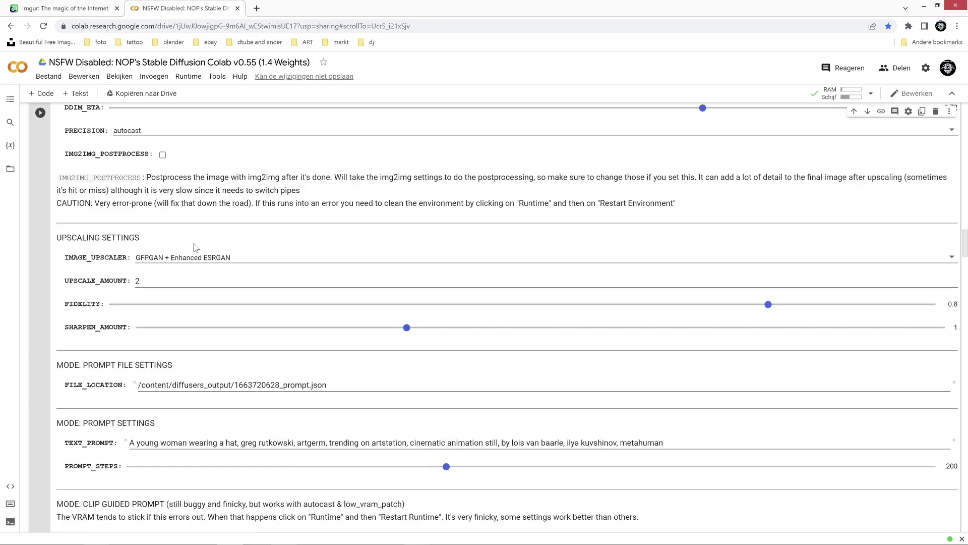
{"action": "scroll", "coordinate": [195, 248], "scroll_direction": "down", "scroll_amount": 4}
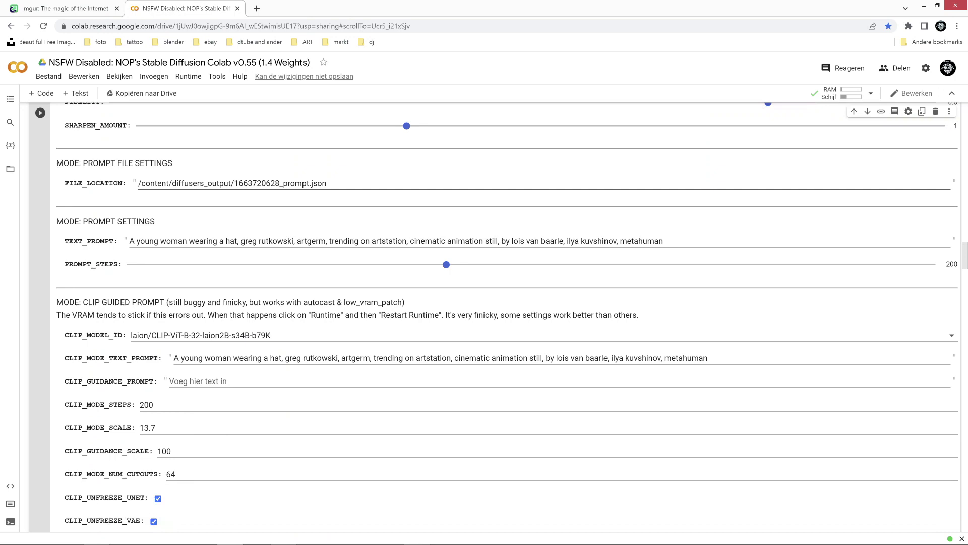
{"action": "scroll", "coordinate": [195, 248], "scroll_direction": "down", "scroll_amount": 8}
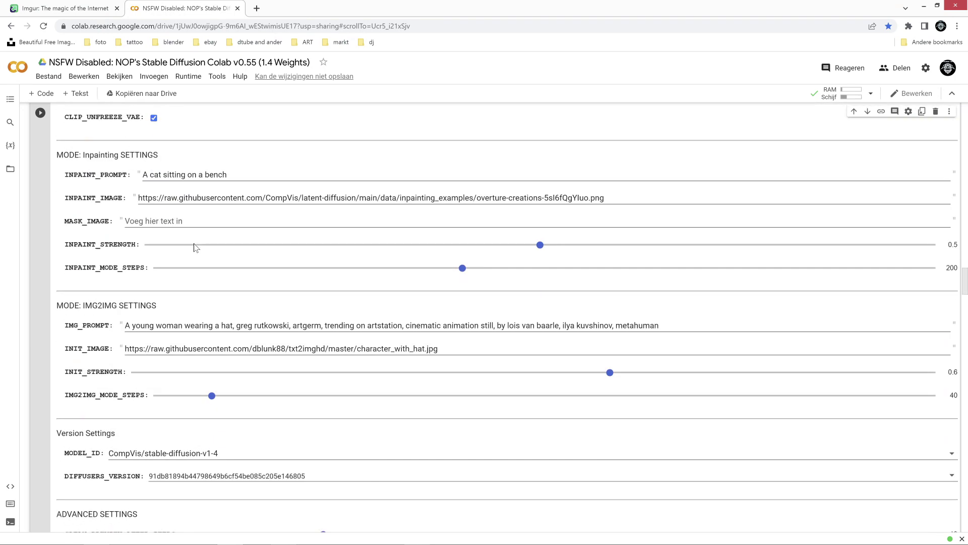
{"action": "scroll", "coordinate": [195, 247], "scroll_direction": "down", "scroll_amount": 2}
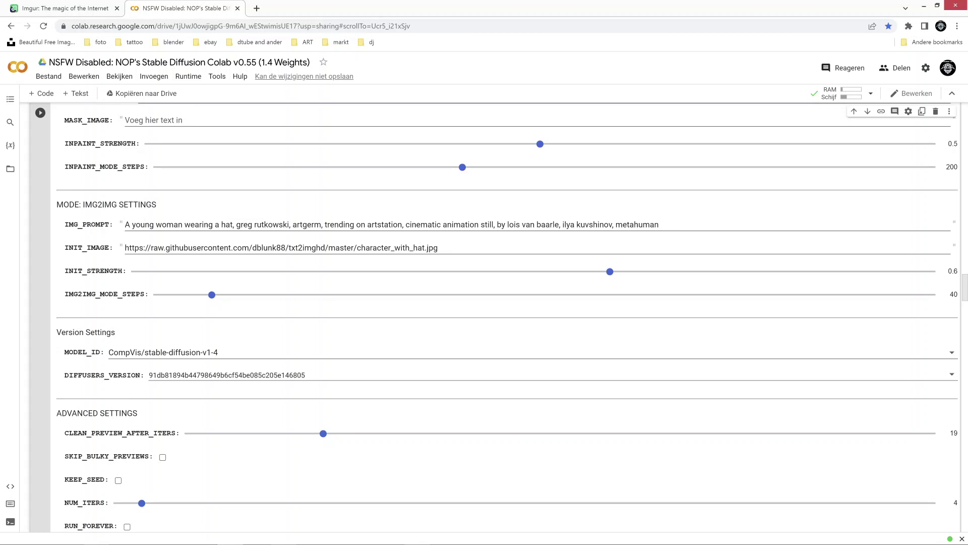
Replace the INIT_IMAGE URL with the pasted Imgur image link
{"action": "left_click", "coordinate": [208, 248]}
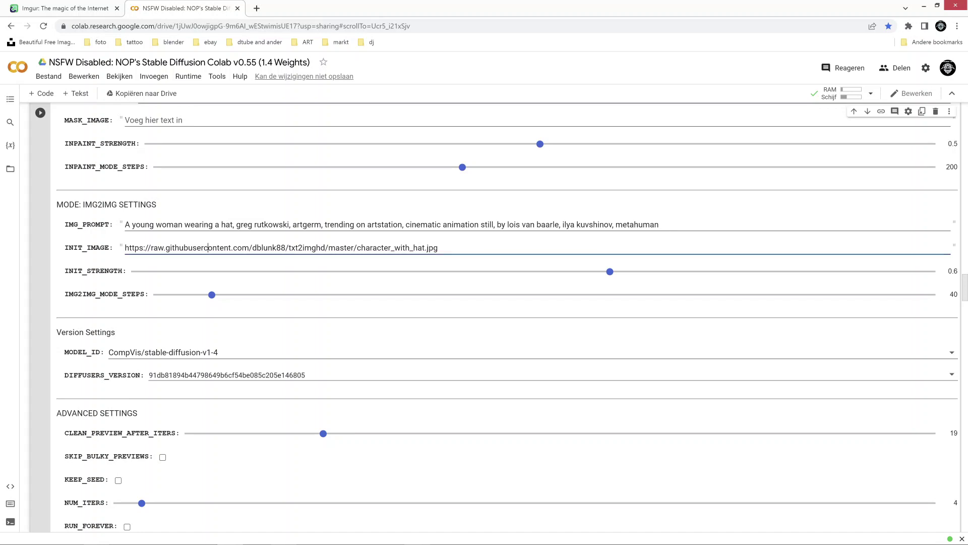
{"action": "left_click_drag", "start_coordinate": [438, 247], "coordinate": [131, 259]}
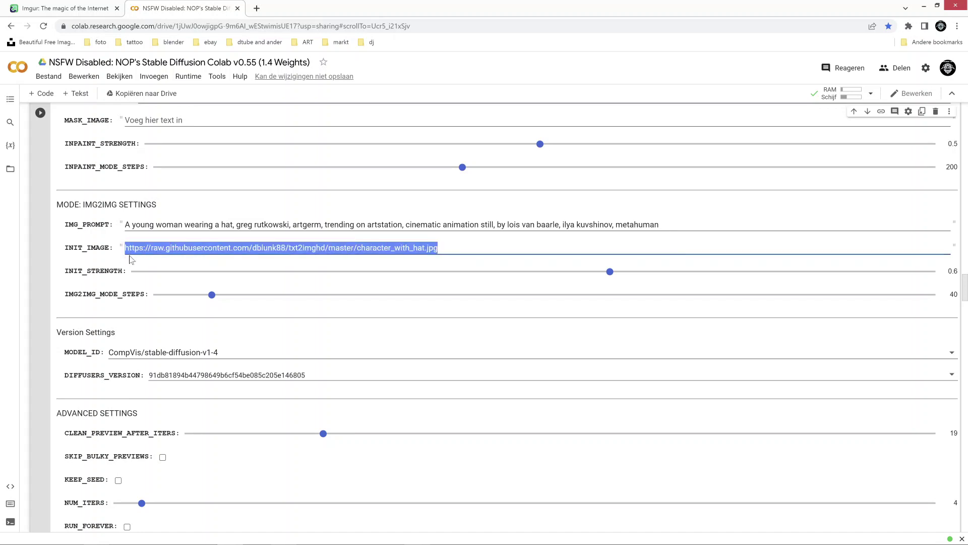
{"action": "key", "text": "BackSpace"}
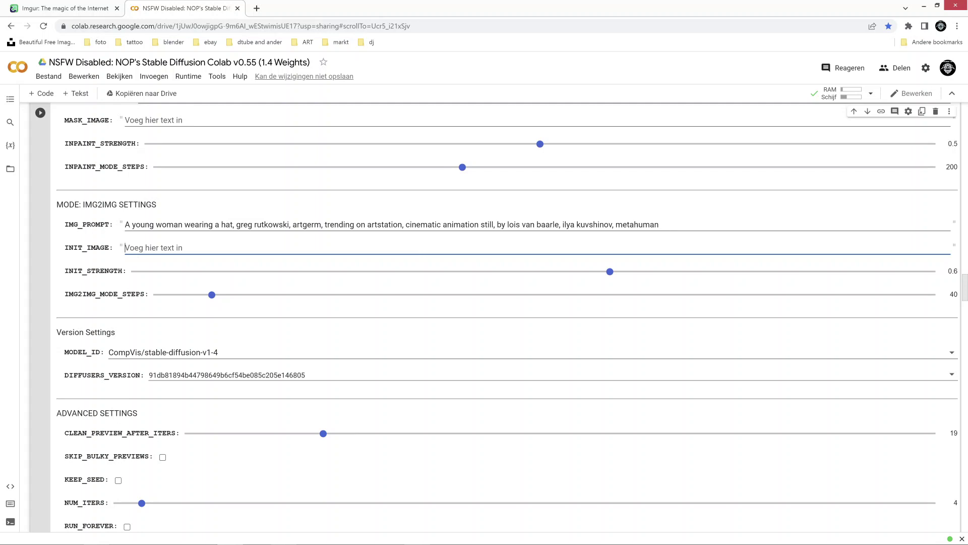
{"action": "right_click", "coordinate": [146, 246]}
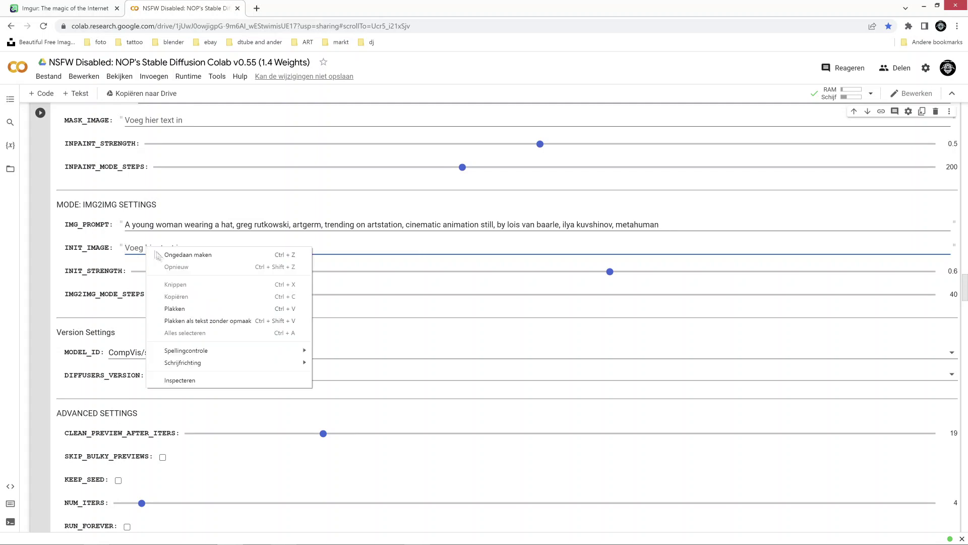
{"action": "left_click", "coordinate": [183, 311]}
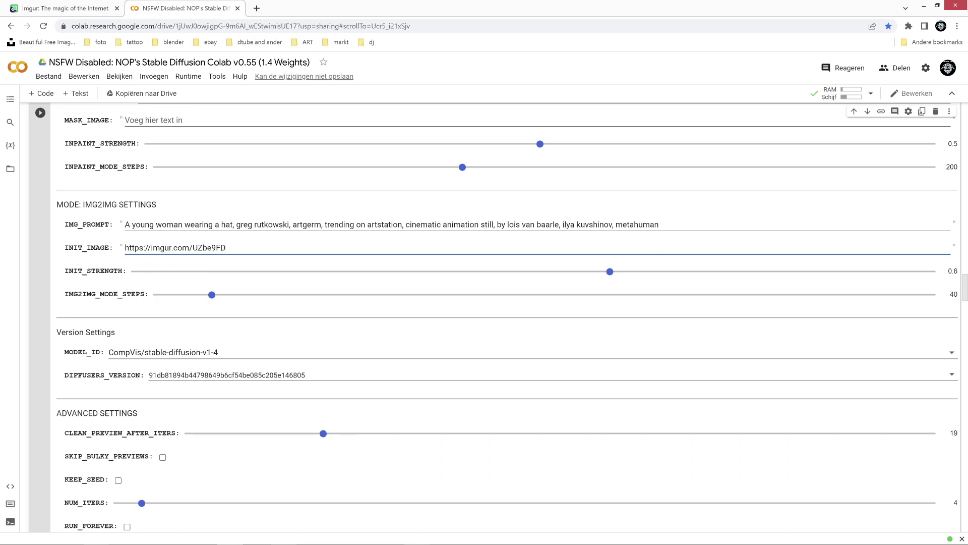
Change the IMG_PROMPT text to 'monster alien'
{"action": "left_click_drag", "start_coordinate": [659, 225], "coordinate": [123, 226]}
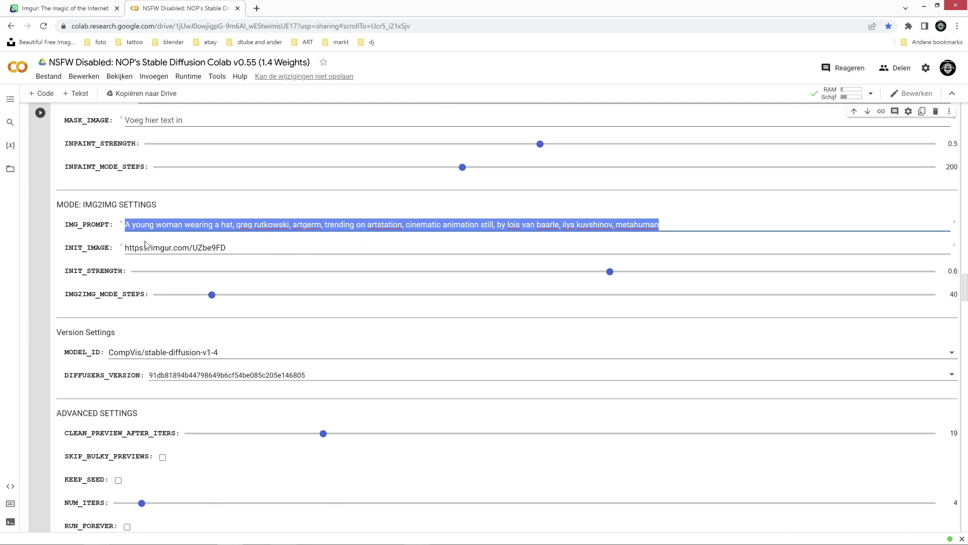
{"action": "key", "text": "BackSpace"}
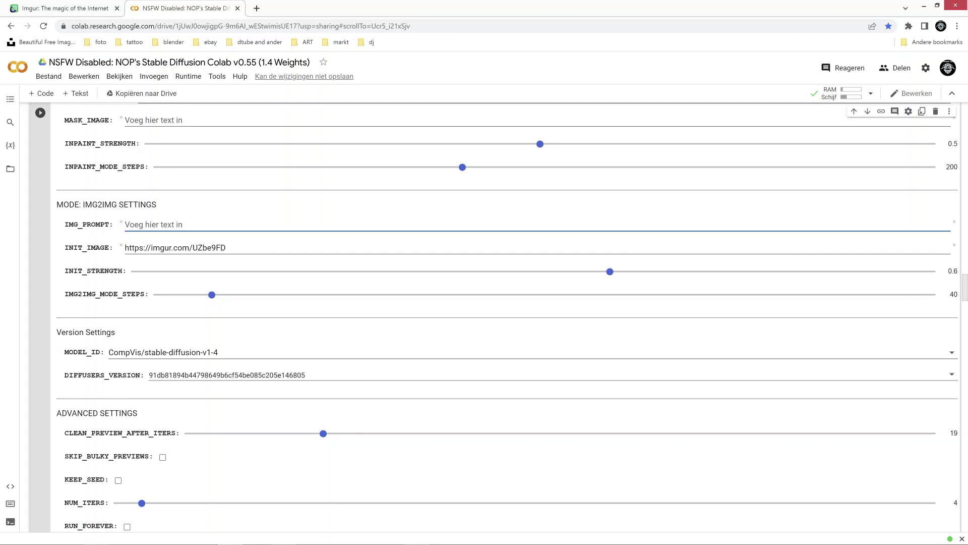
{"action": "type", "text": "monster alien"}
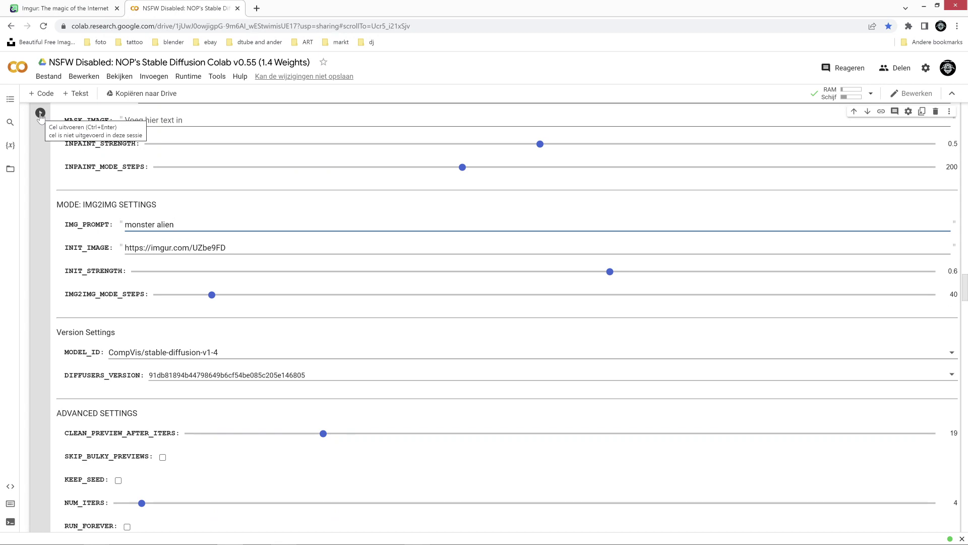
Run the Stable Diffusion cell with the IMG2IMG 'monster alien' settings
{"action": "left_click", "coordinate": [41, 114]}
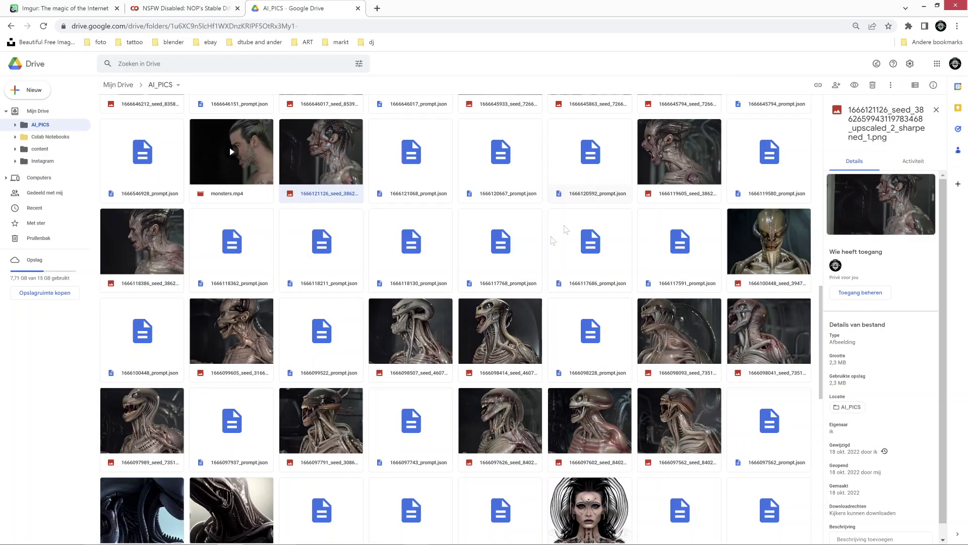
Download the sharpened alien monster image from Google Drive and open it in Photo Gallery
{"action": "double_click", "coordinate": [319, 154]}
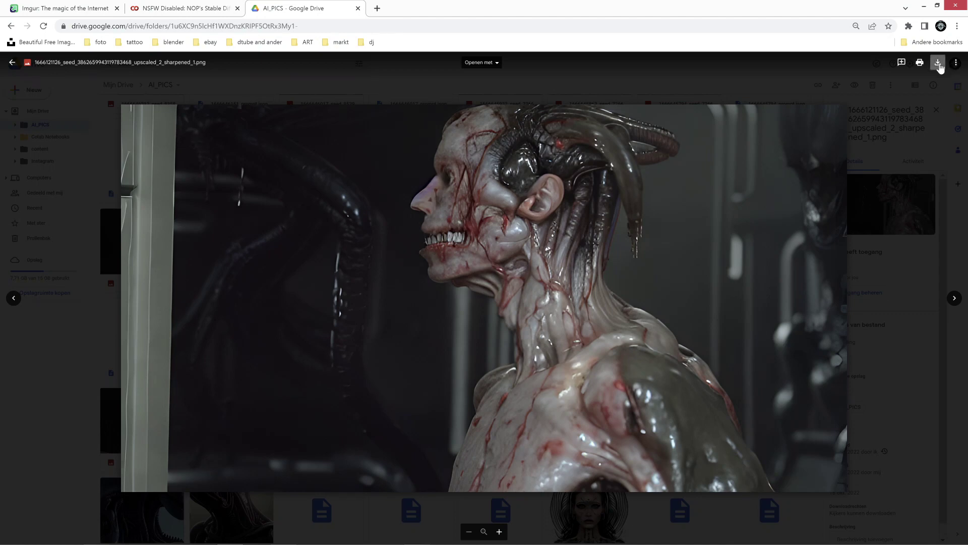
{"action": "left_click", "coordinate": [938, 63]}
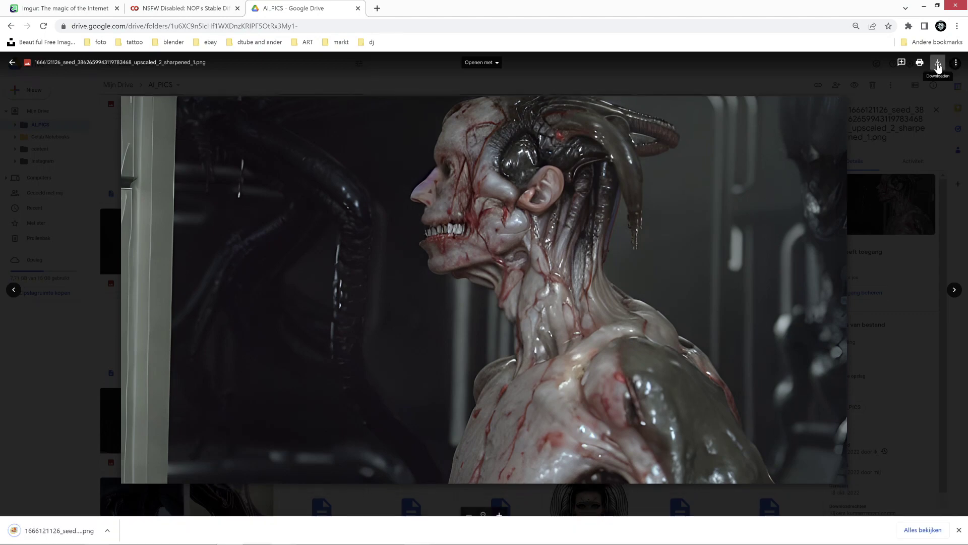
{"action": "left_click", "coordinate": [938, 63]}
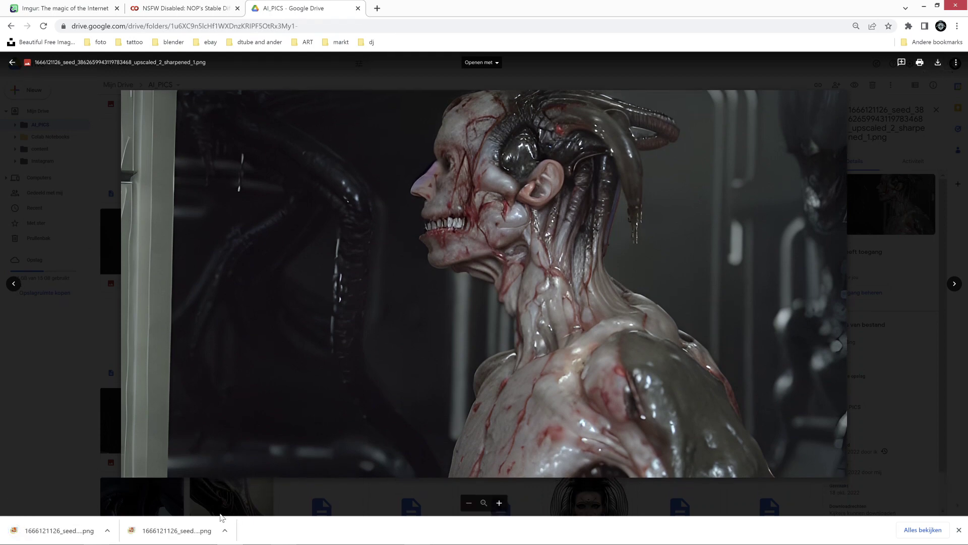
{"action": "left_click", "coordinate": [45, 400]}
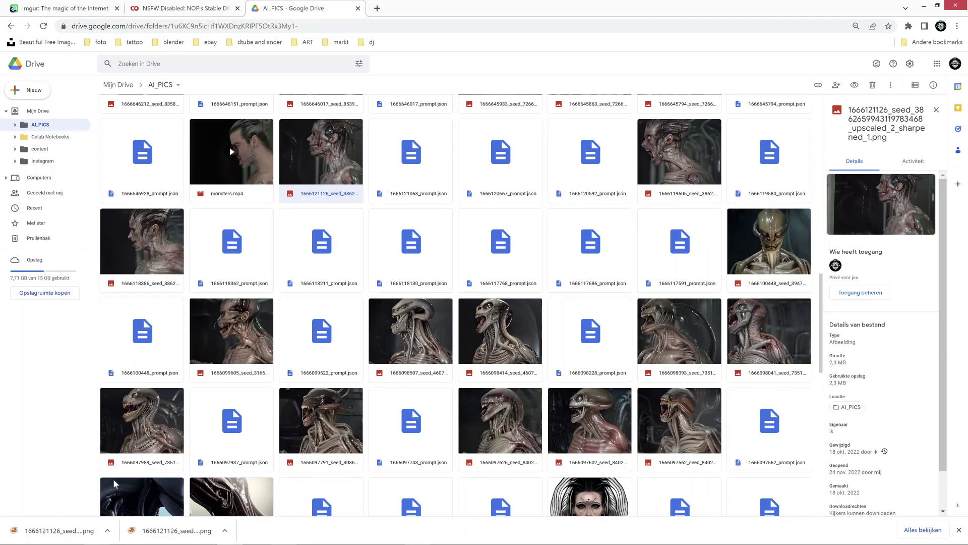
{"action": "left_click", "coordinate": [190, 532]}
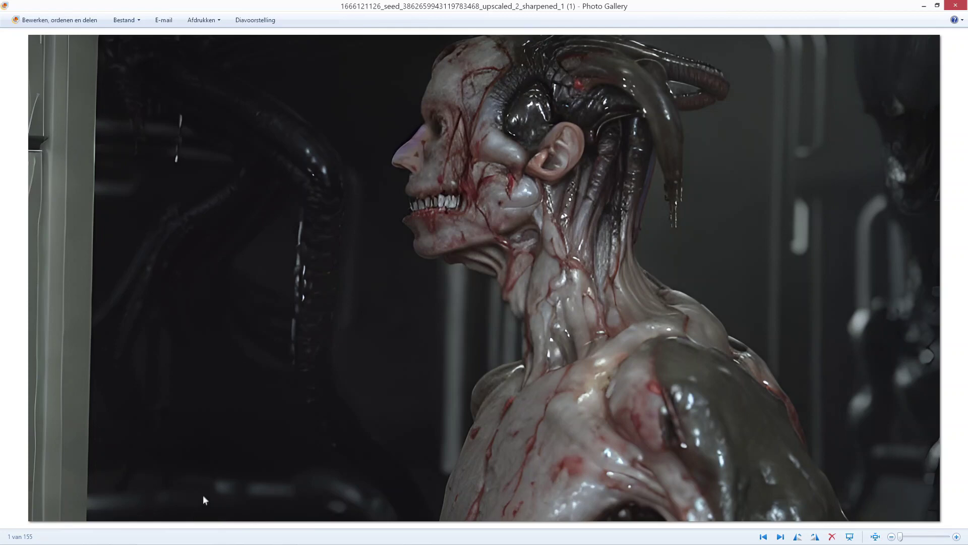
{"action": "right_click", "coordinate": [425, 204]}
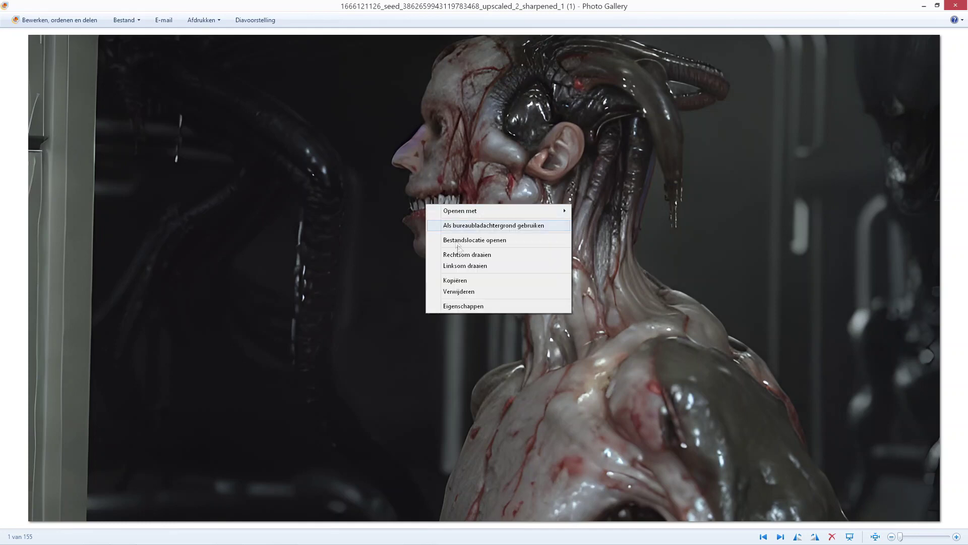
{"action": "left_click", "coordinate": [472, 308]}
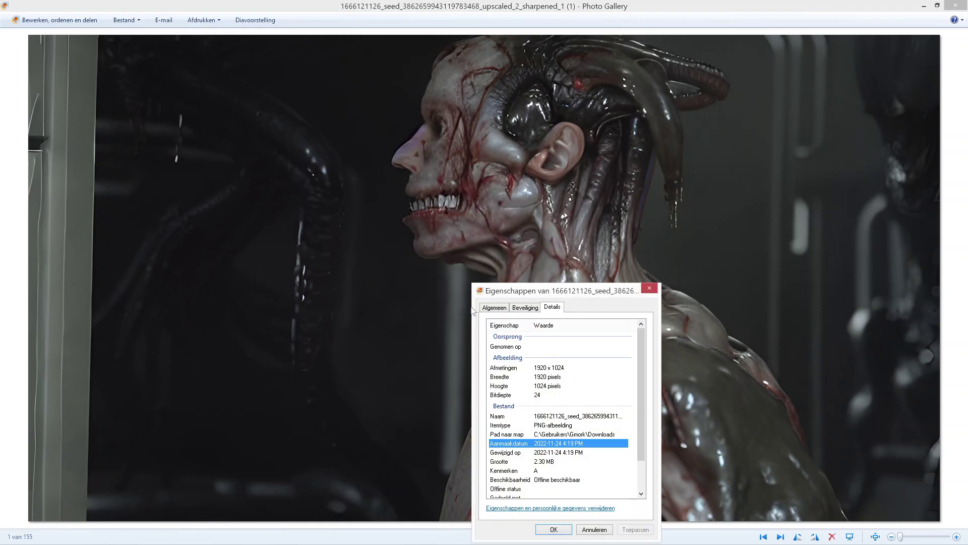
{"action": "left_click", "coordinate": [654, 288]}
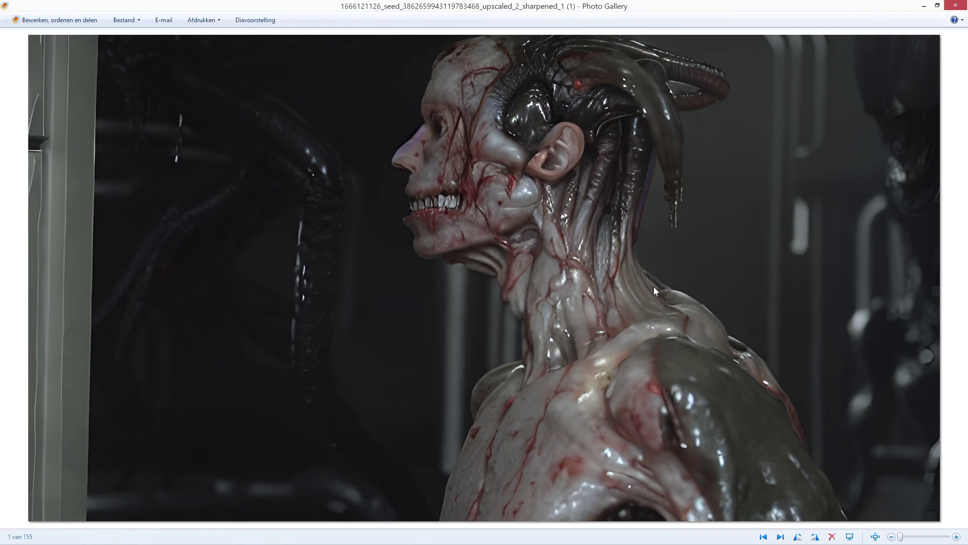
Create a new folder named 'keyframe' inside the init folder
{"action": "key", "text": "alt+Tab"}
{"action": "right_click", "coordinate": [216, 192]}
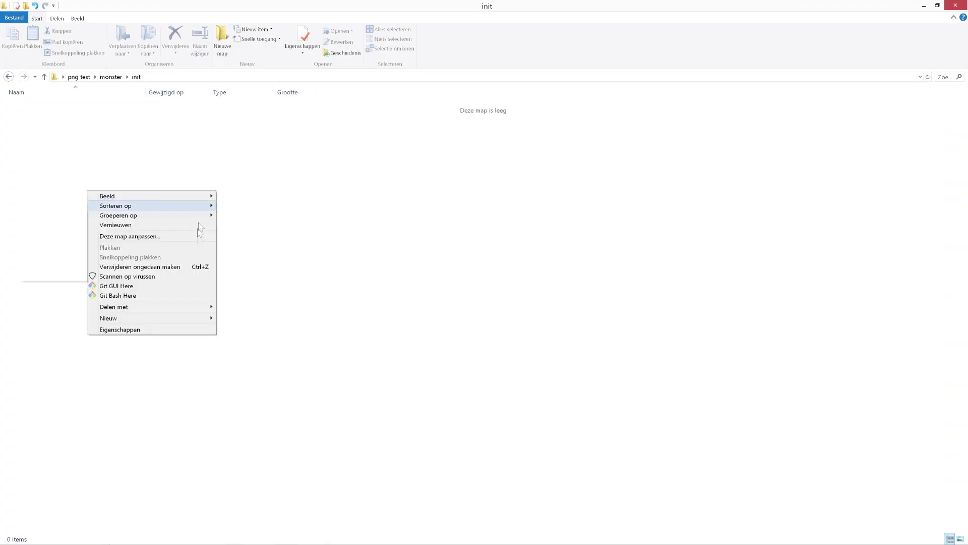
{"action": "mouse_move", "coordinate": [198, 319]}
{"action": "left_click", "coordinate": [249, 319]}
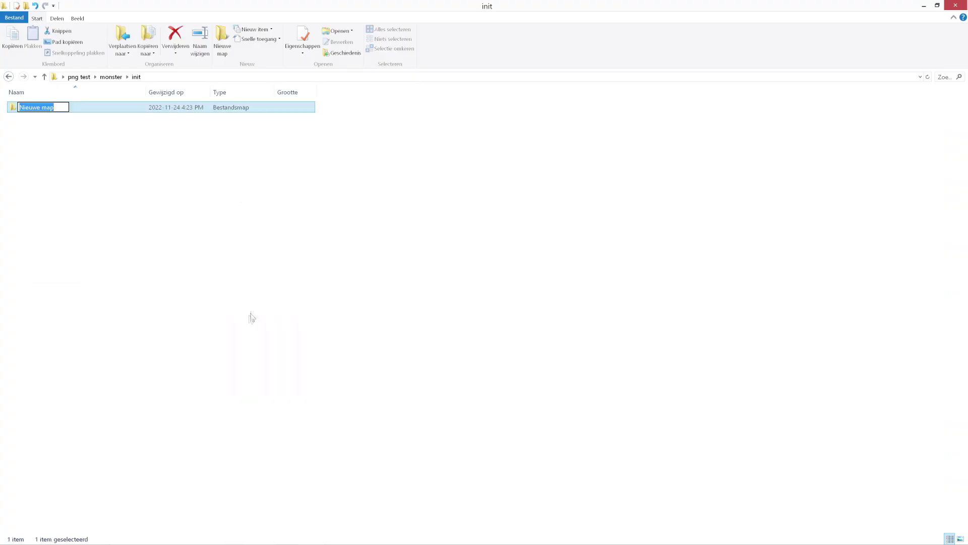
{"action": "type", "text": "key"}
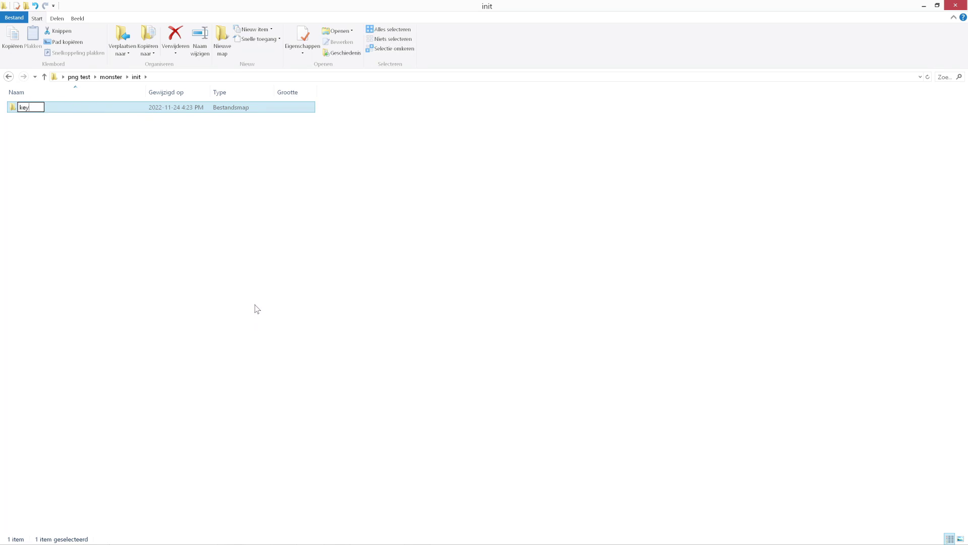
{"action": "type", "text": "frame"}
{"action": "key", "text": "Return"}
{"action": "mouse_move", "coordinate": [445, 544]}
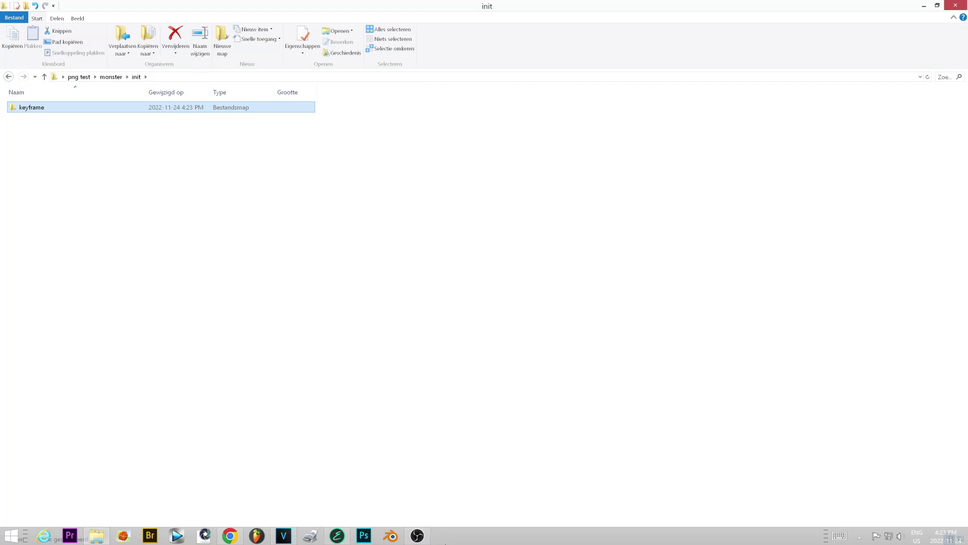
Load Untitled_000050 from the keyframe folder as EbSynth's keyframe
{"action": "left_click", "coordinate": [337, 535]}
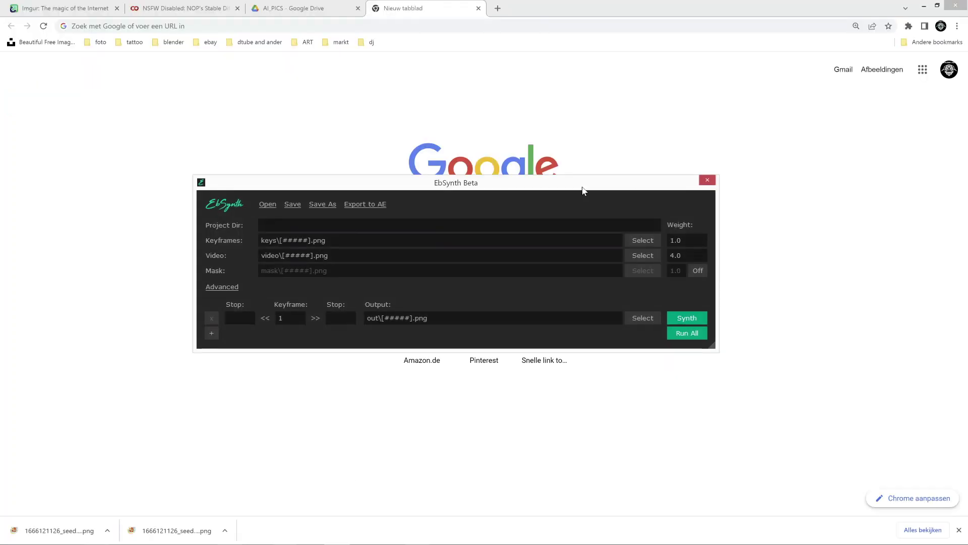
{"action": "left_click", "coordinate": [592, 198]}
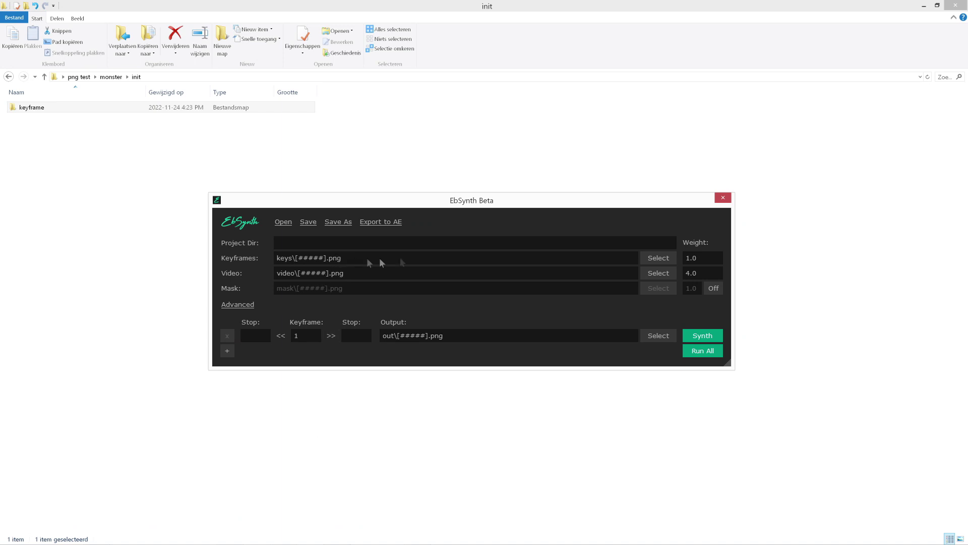
{"action": "left_click", "coordinate": [658, 259]}
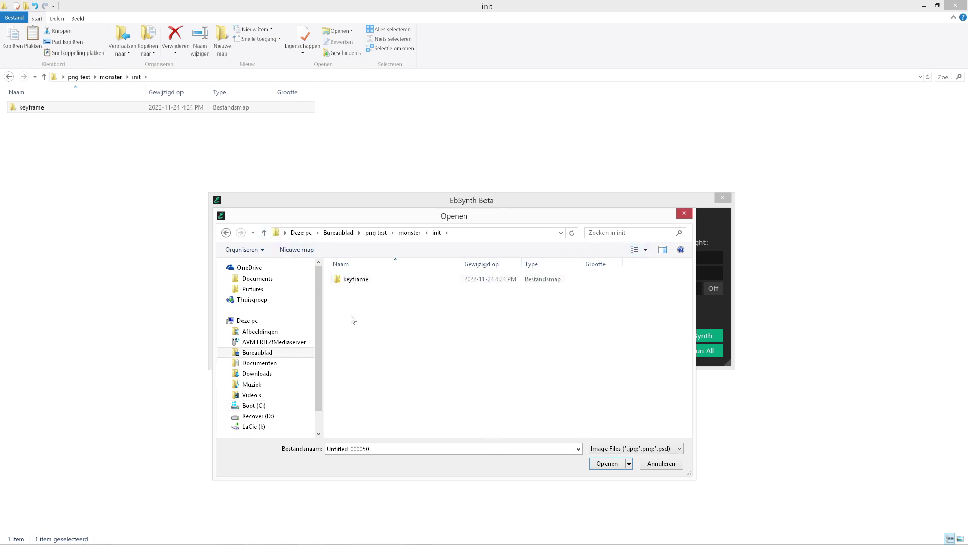
{"action": "double_click", "coordinate": [355, 281]}
{"action": "left_click", "coordinate": [367, 307]}
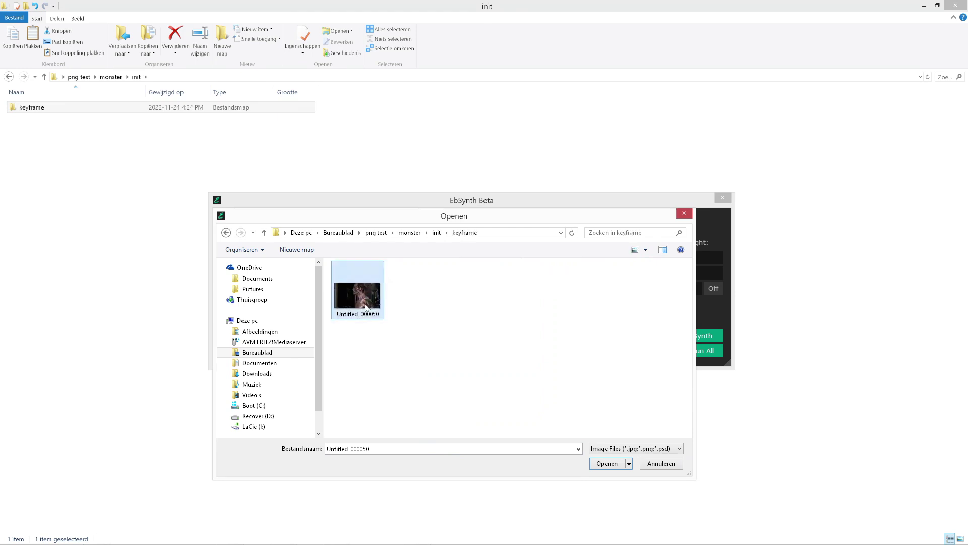
{"action": "left_click", "coordinate": [608, 464]}
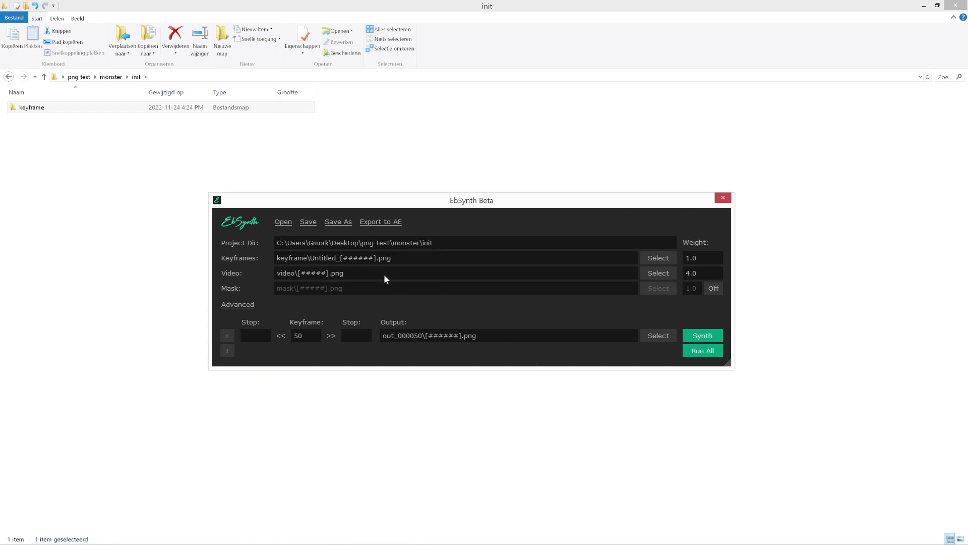
Set EbSynth's video input to the Untitled frame sequence in the monster folder via Untitled_000045
{"action": "left_click", "coordinate": [650, 274]}
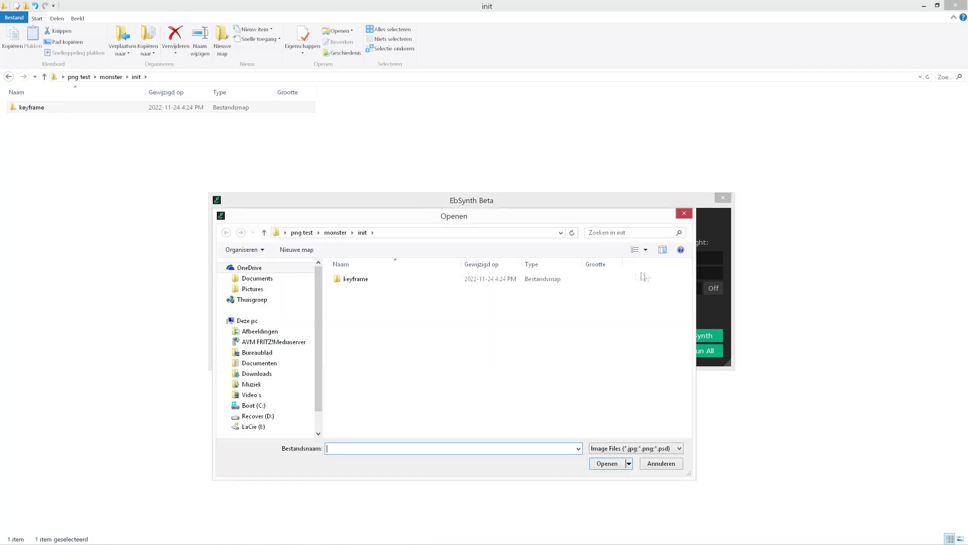
{"action": "left_click", "coordinate": [264, 233]}
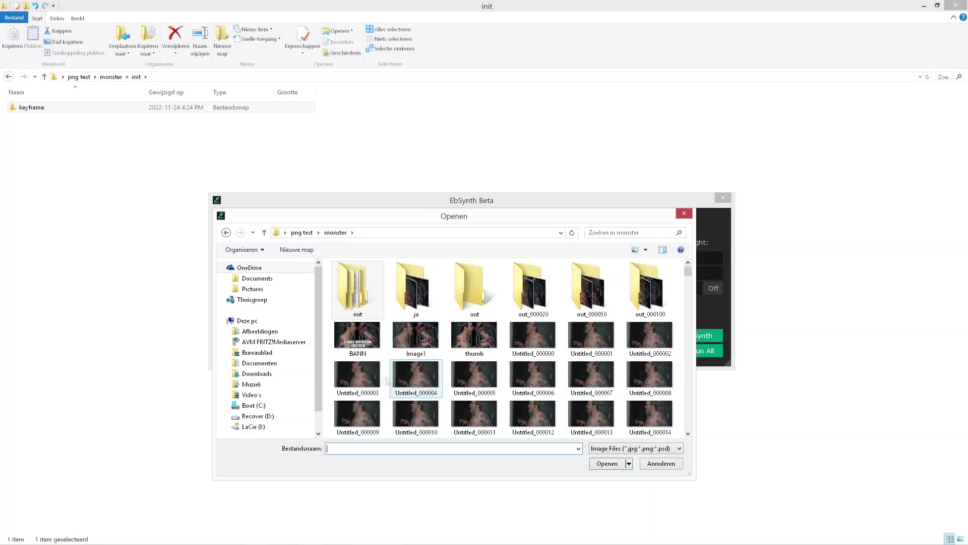
{"action": "left_click", "coordinate": [365, 375]}
{"action": "scroll", "coordinate": [411, 373], "scroll_direction": "down", "scroll_amount": 5}
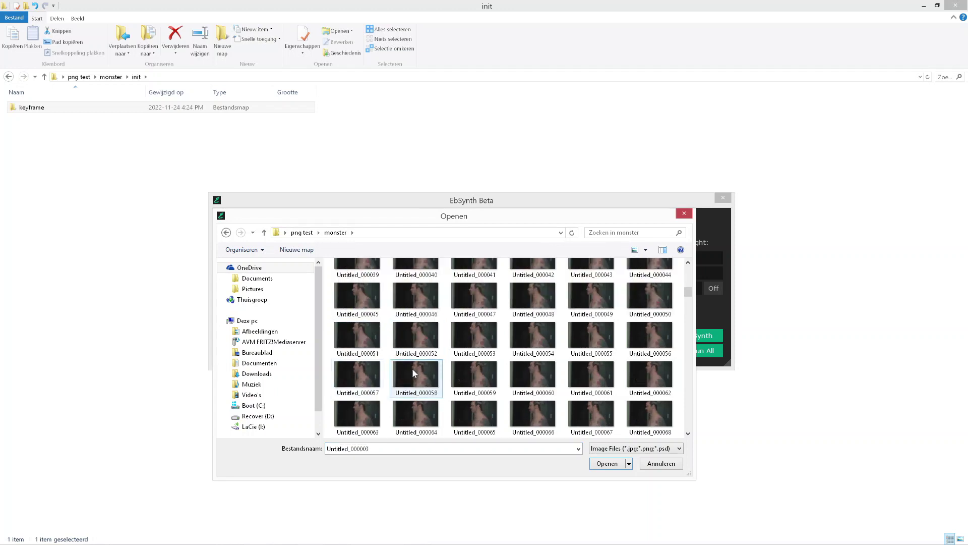
{"action": "left_click", "coordinate": [365, 298]}
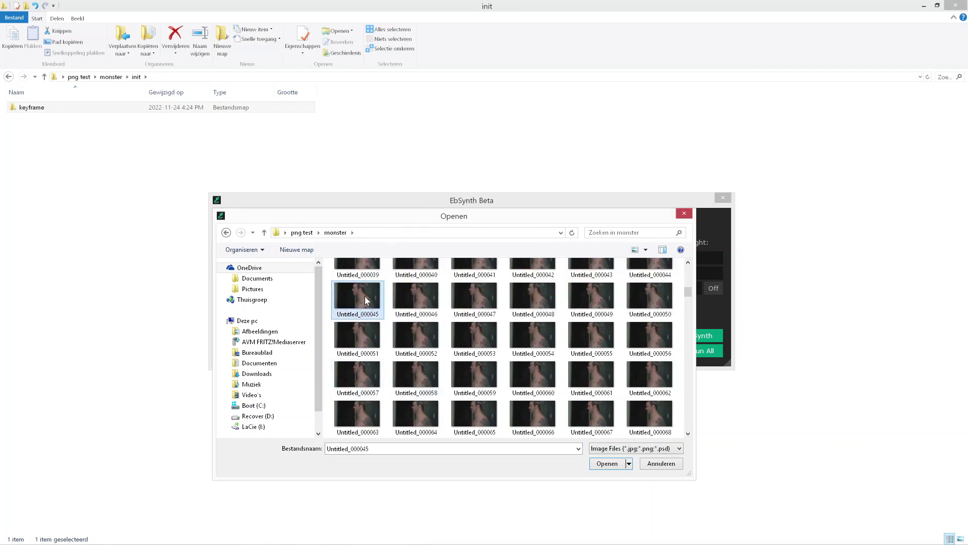
{"action": "left_click", "coordinate": [607, 464]}
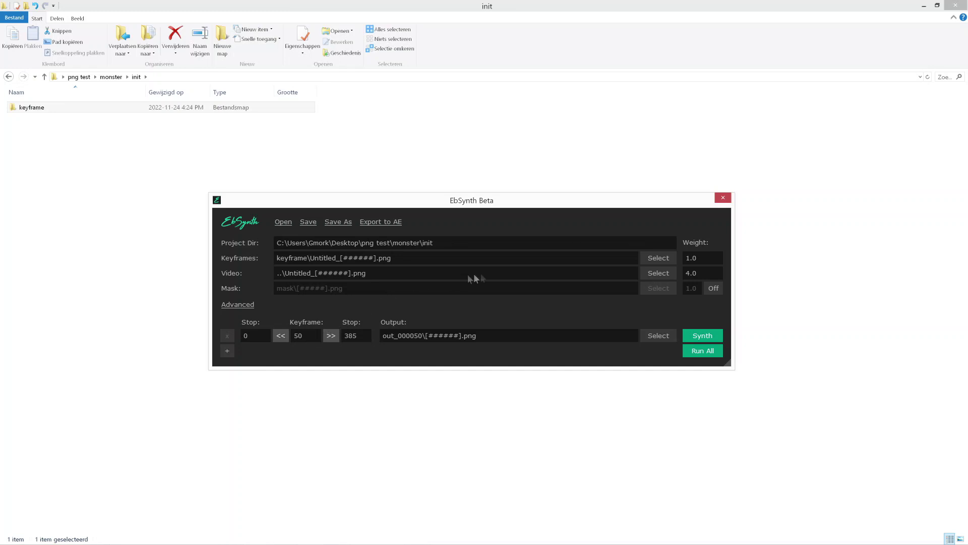
Set EbSynth's video source to the Untitled_000000 frame sequence in the monster folder, with keyframe 0
{"action": "left_click", "coordinate": [651, 273]}
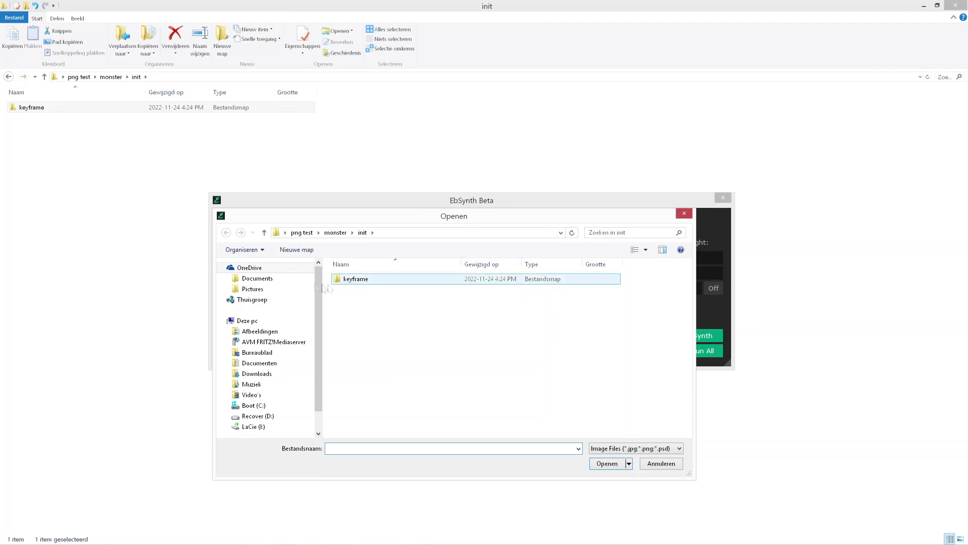
{"action": "left_click", "coordinate": [265, 233]}
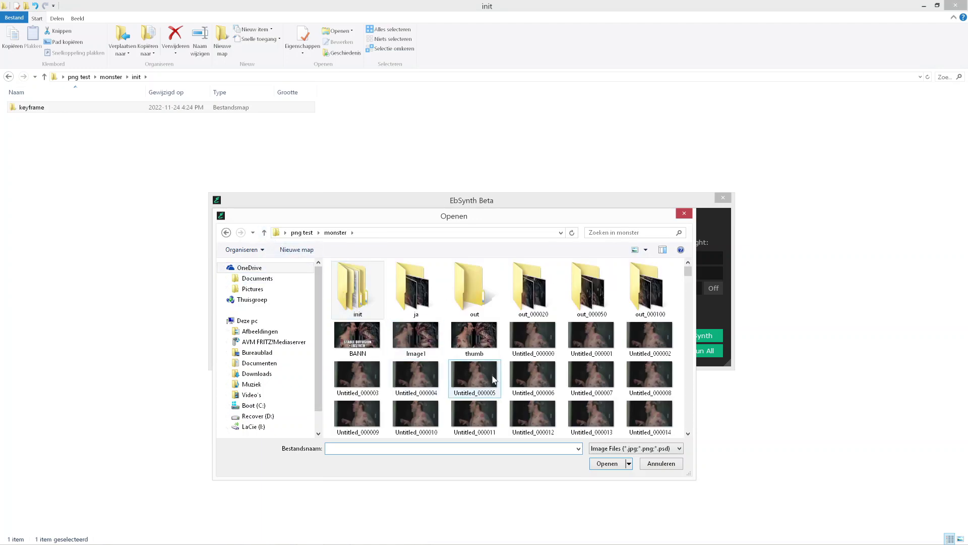
{"action": "left_click", "coordinate": [529, 343]}
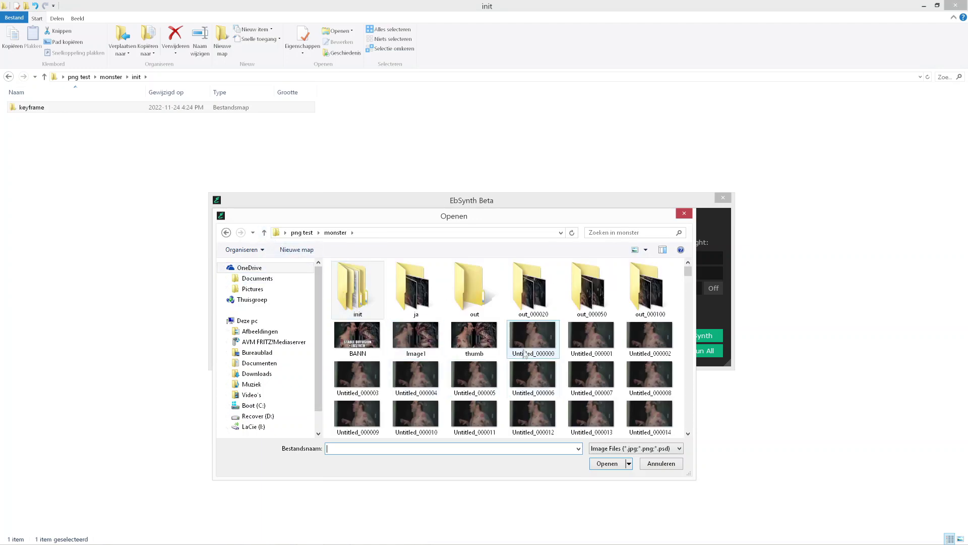
{"action": "left_click", "coordinate": [603, 467]}
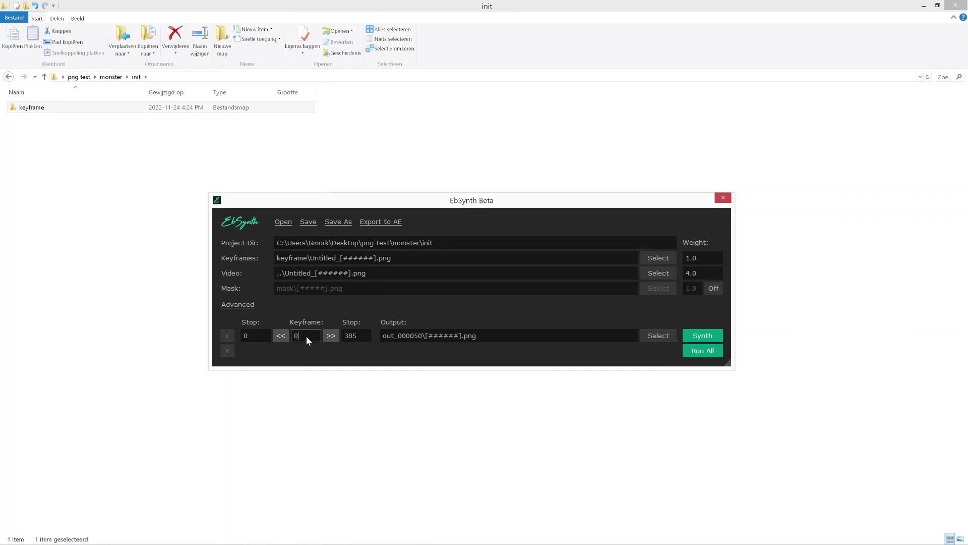
{"action": "left_click", "coordinate": [340, 353]}
Create a new folder named 'output' inside init for EbSynth's results
{"action": "left_click", "coordinate": [661, 337]}
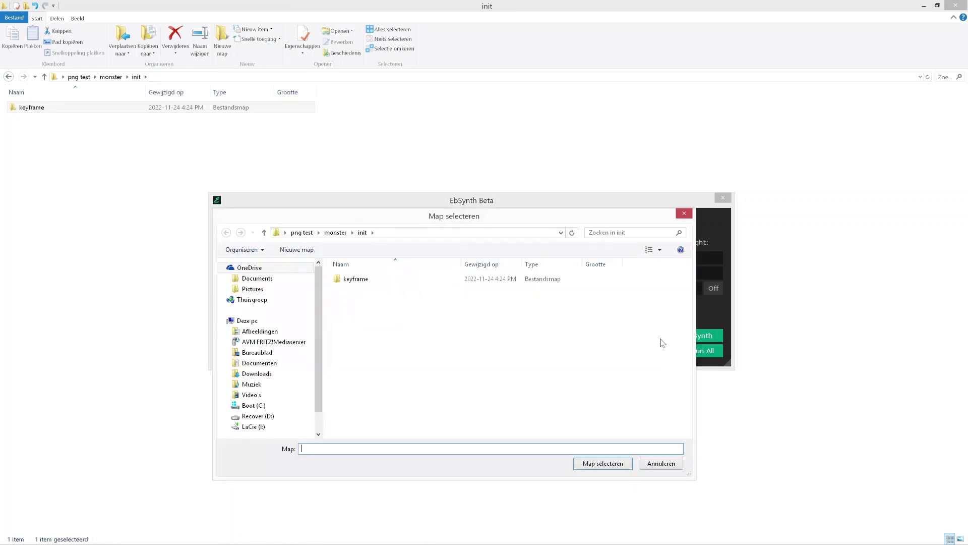
{"action": "right_click", "coordinate": [377, 319]}
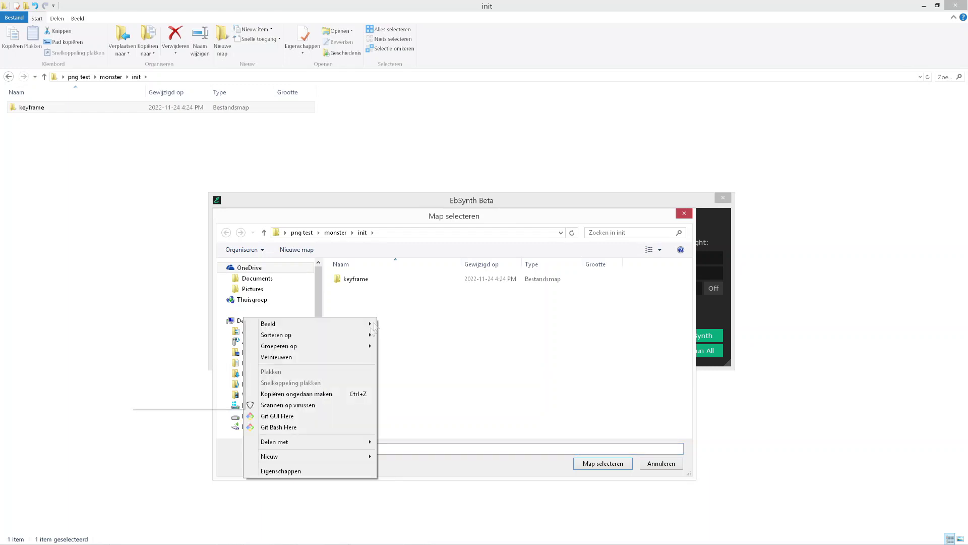
{"action": "mouse_move", "coordinate": [344, 456]}
{"action": "left_click", "coordinate": [184, 457]}
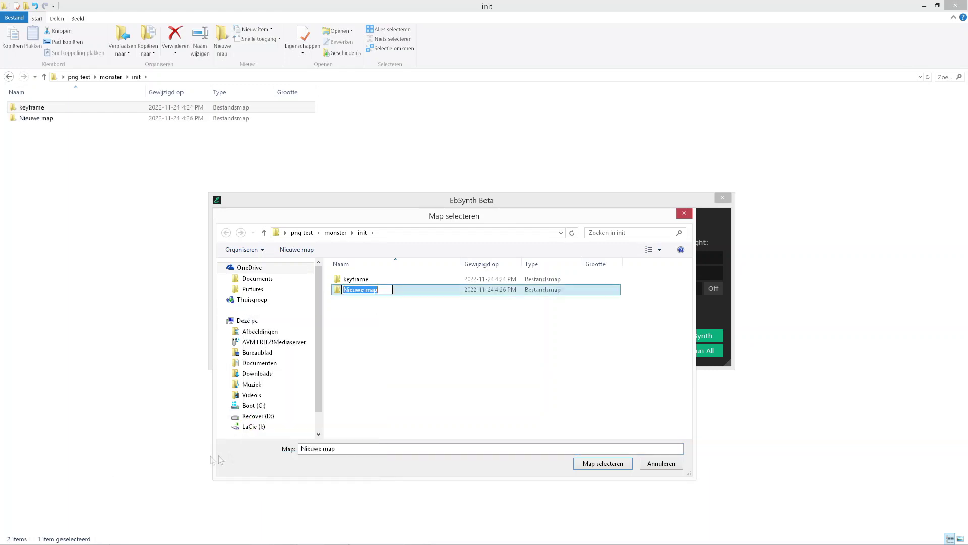
{"action": "type", "text": "output"}
{"action": "left_click", "coordinate": [402, 411]}
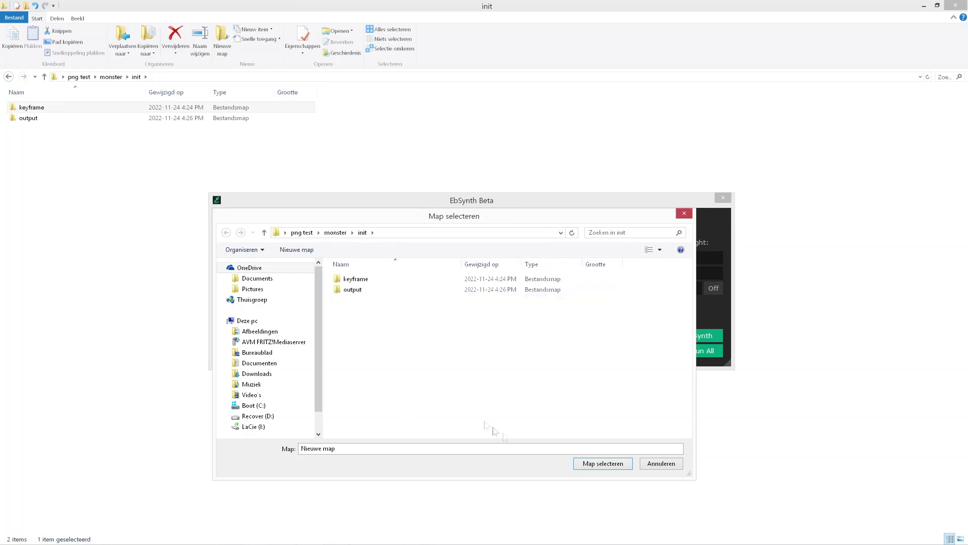
Make 'output' the EbSynth destination folder and start synthesizing the frames
{"action": "left_click", "coordinate": [354, 290]}
{"action": "left_click", "coordinate": [603, 463]}
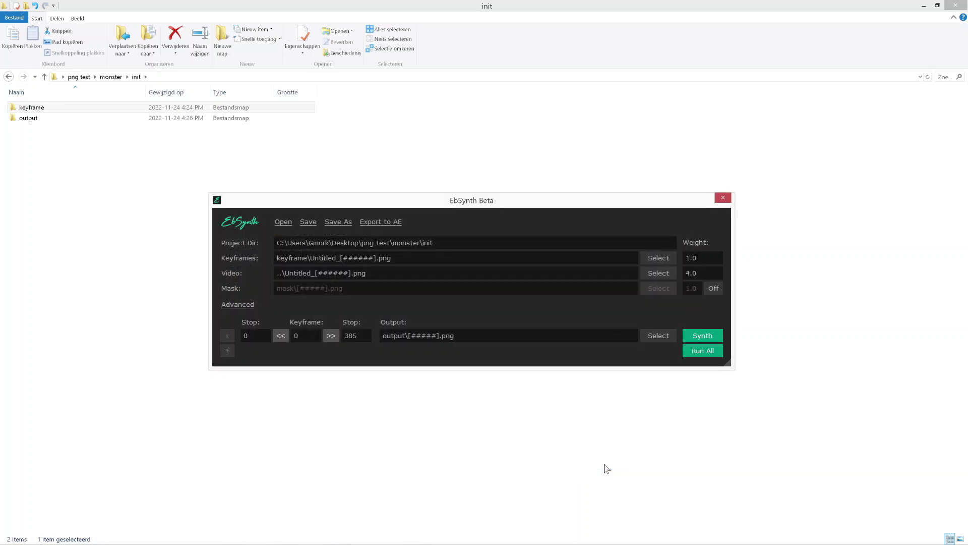
{"action": "left_click", "coordinate": [713, 336]}
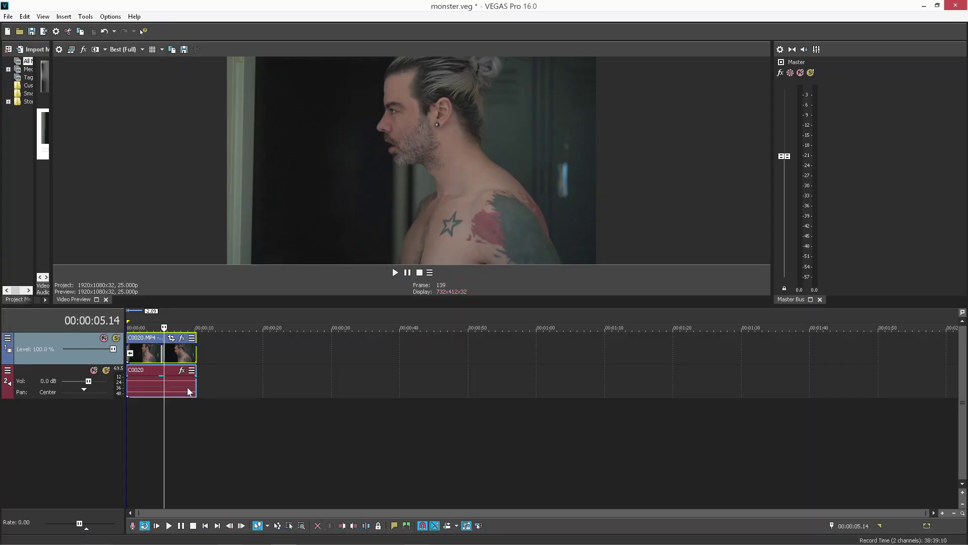
Delete the original C0020 video and audio clips from the VEGAS Pro timeline
{"action": "left_click", "coordinate": [162, 355]}
{"action": "key", "text": "Delete"}
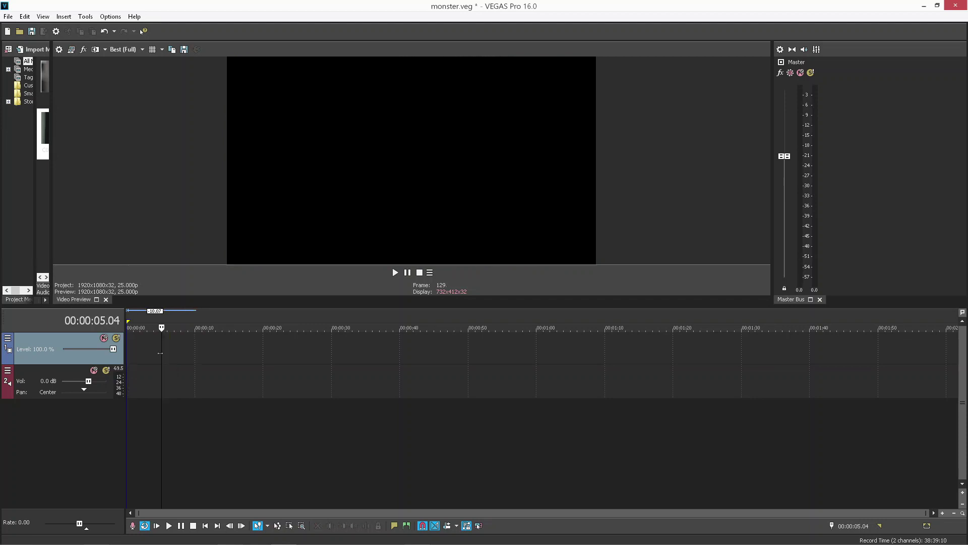
{"action": "left_click", "coordinate": [8, 16]}
{"action": "mouse_move", "coordinate": [44, 121]}
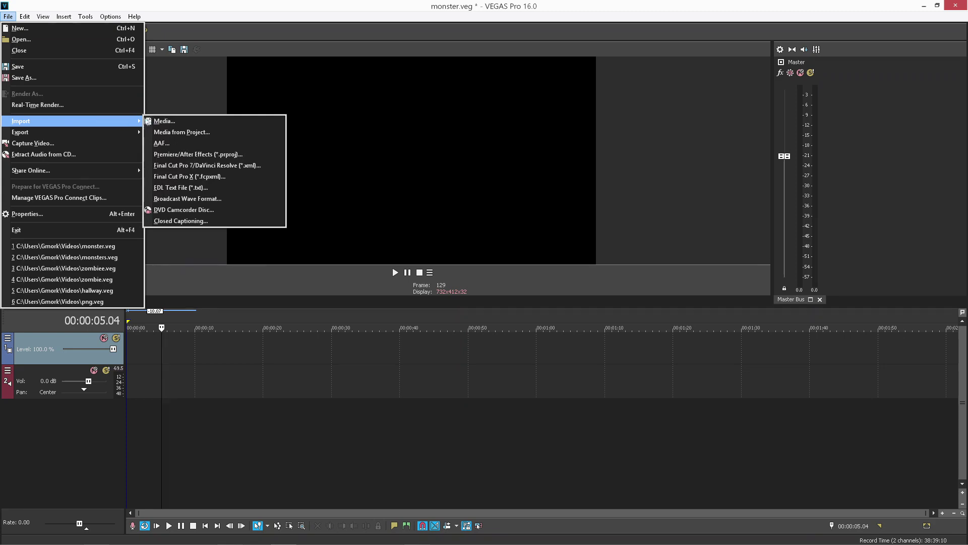
Import frames 000020–000089 from out_000050 as one PNG image sequence
{"action": "left_click", "coordinate": [160, 122]}
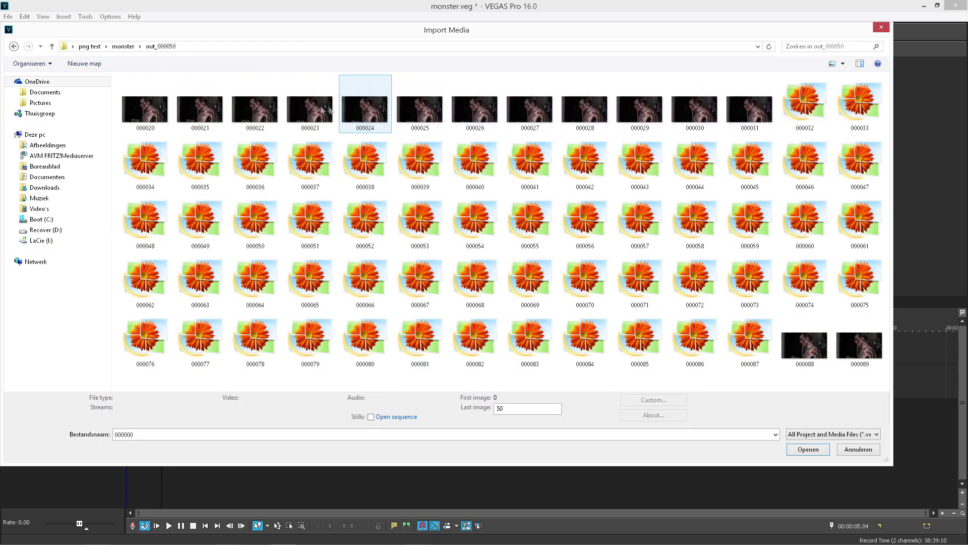
{"action": "left_click", "coordinate": [165, 113]}
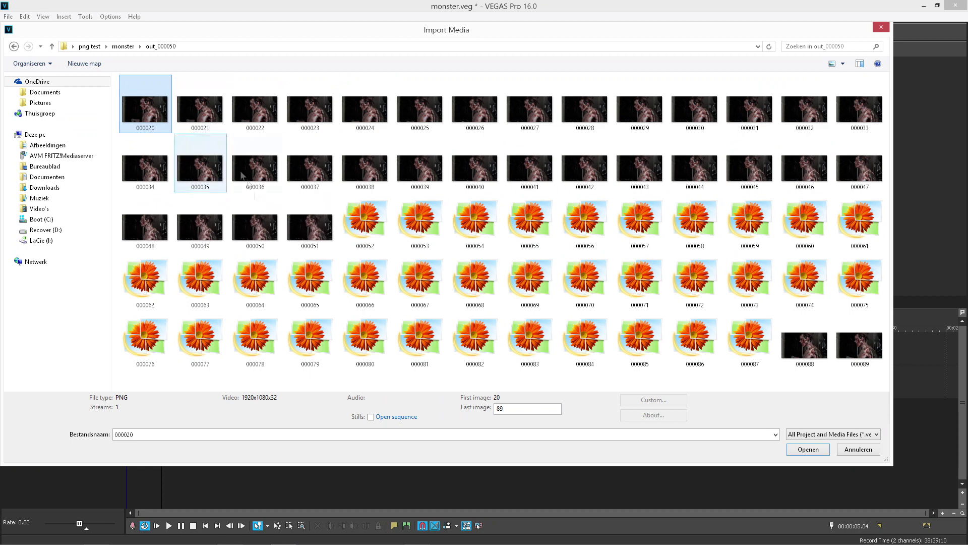
{"action": "left_click", "coordinate": [371, 417]}
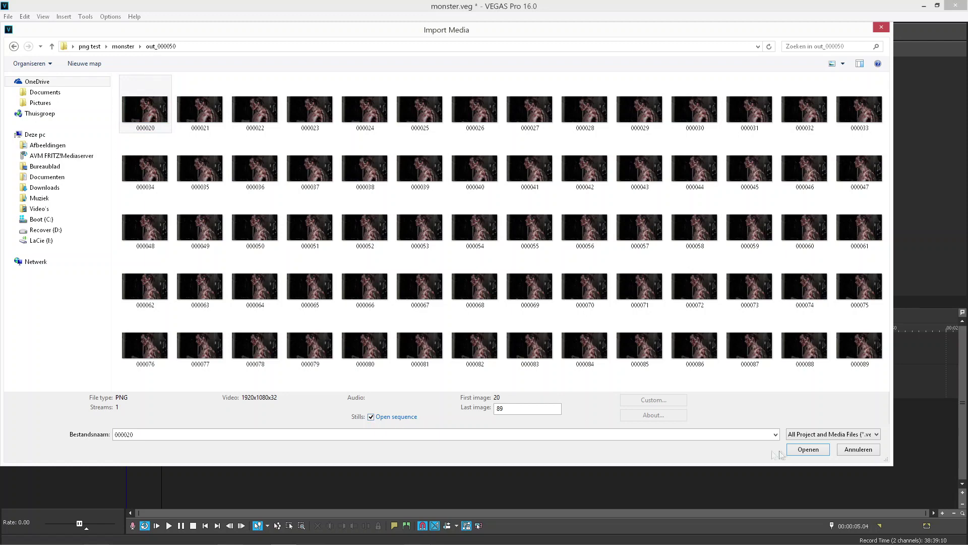
{"action": "left_click", "coordinate": [798, 450]}
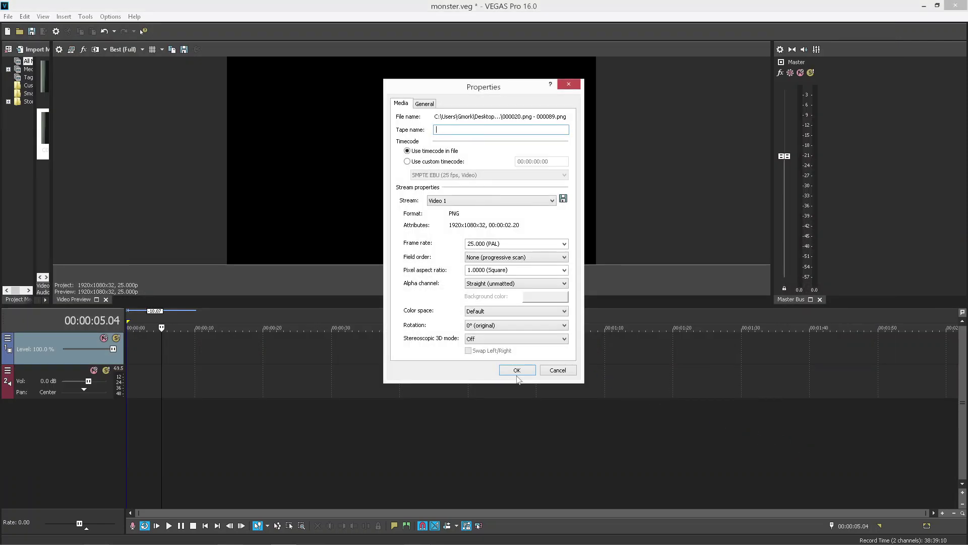
{"action": "left_click", "coordinate": [518, 370]}
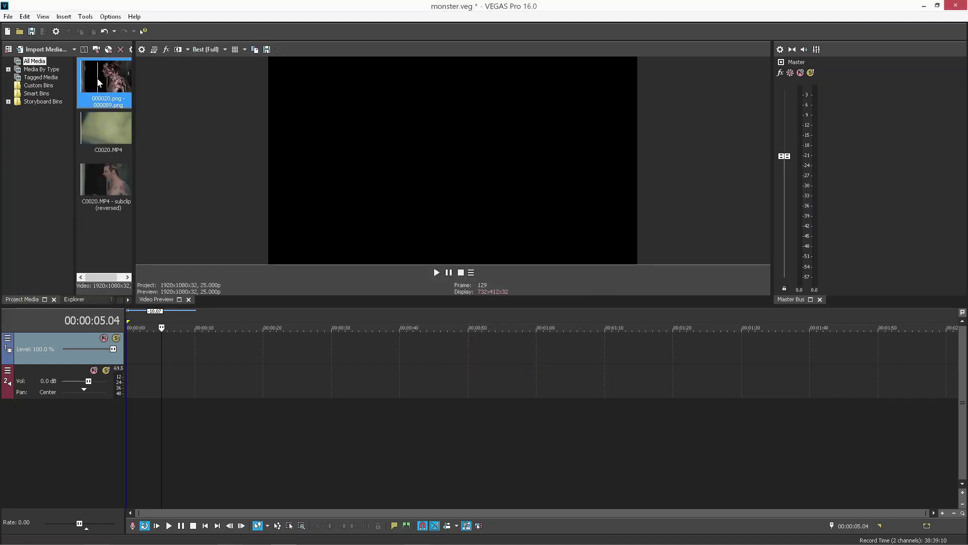
Place the monster image sequence on the video track and enlarge the preview window
{"action": "left_click_drag", "start_coordinate": [97, 78], "coordinate": [164, 362]}
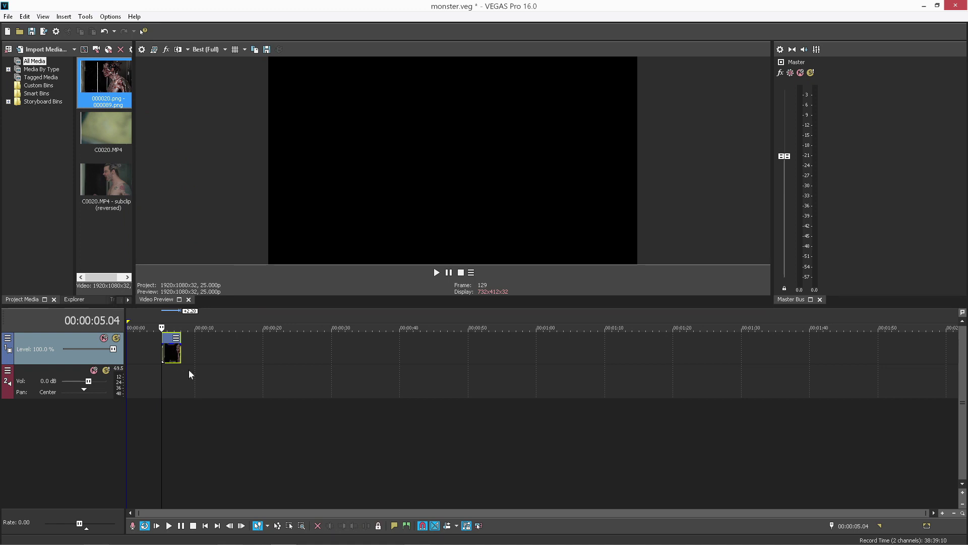
{"action": "key", "text": "space"}
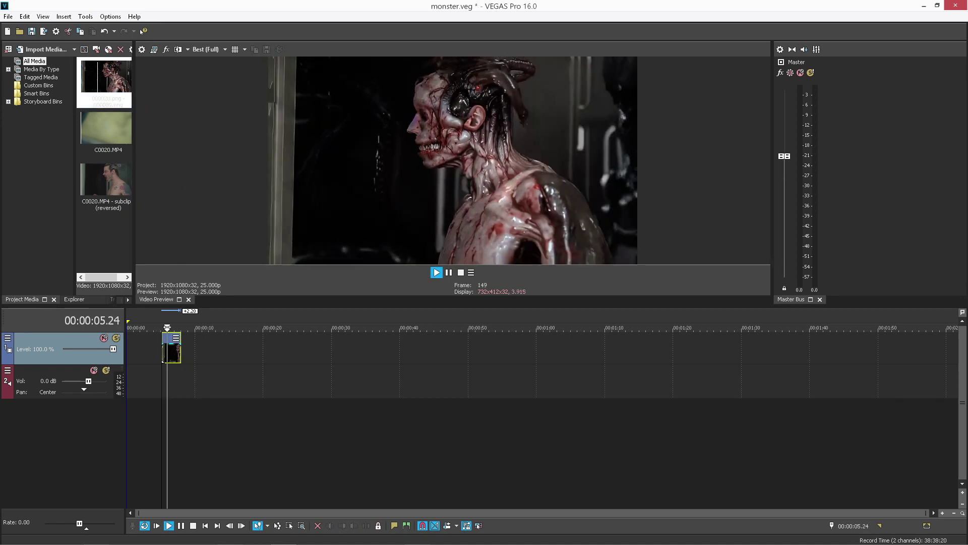
{"action": "key", "text": "j"}
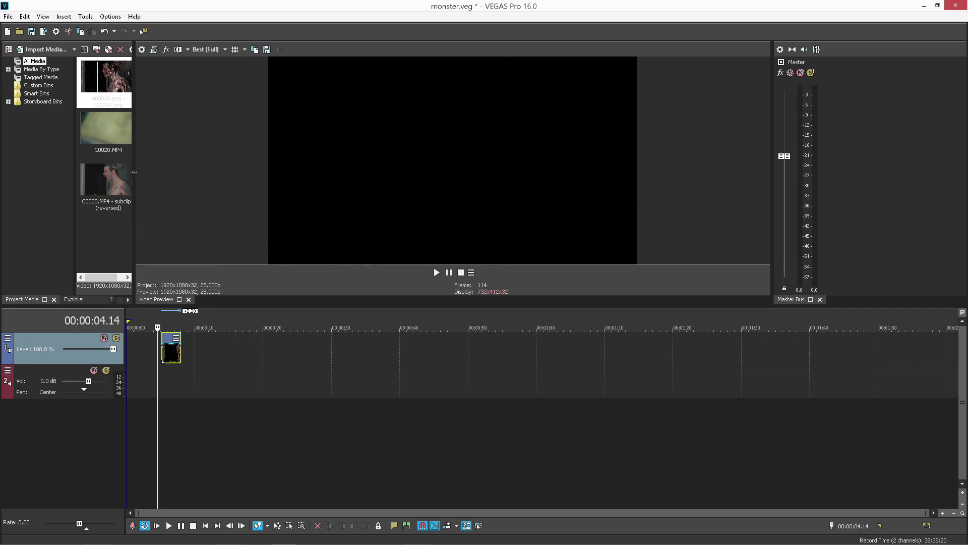
{"action": "left_click_drag", "start_coordinate": [134, 172], "coordinate": [66, 172]}
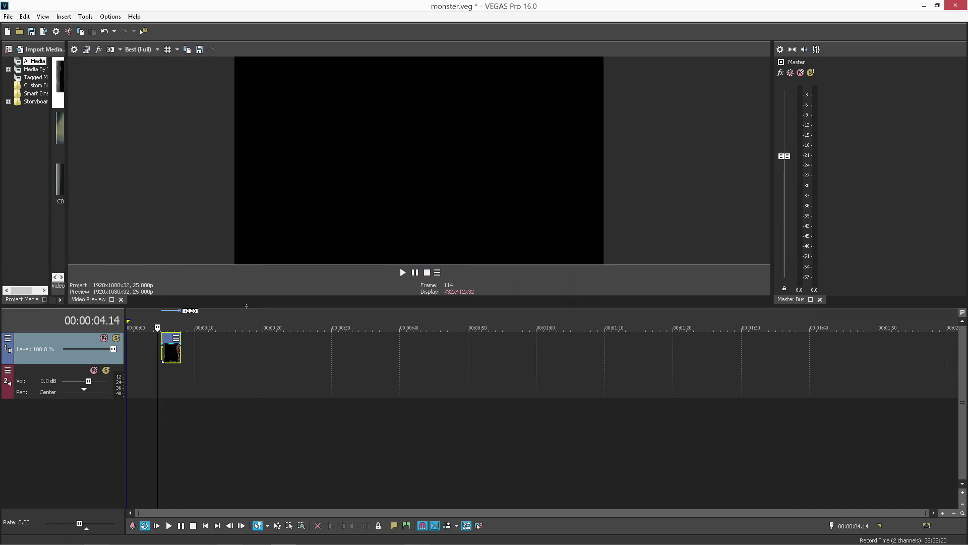
{"action": "left_click_drag", "start_coordinate": [246, 306], "coordinate": [247, 397]}
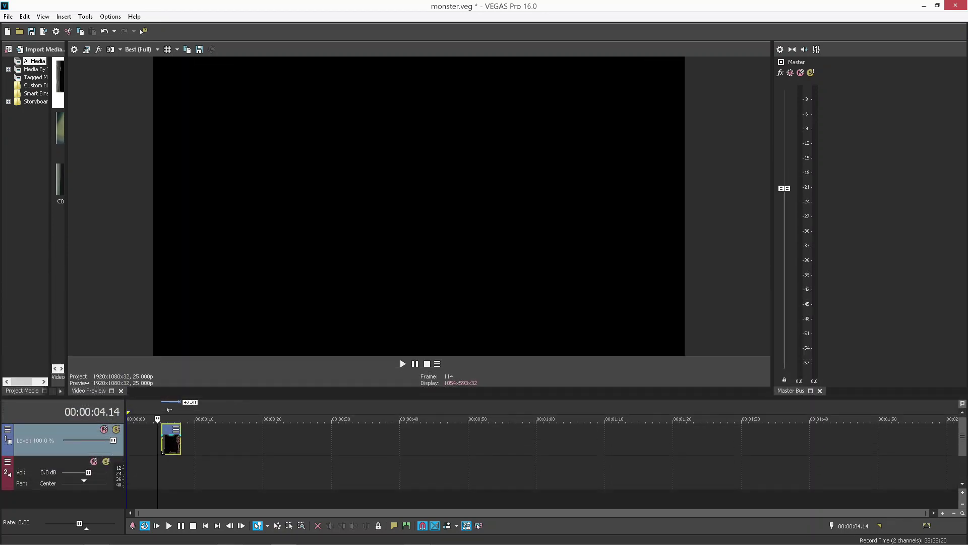
Review the clip's playback, then select the 05.04–07.24 range and play it
{"action": "key", "text": "l"}
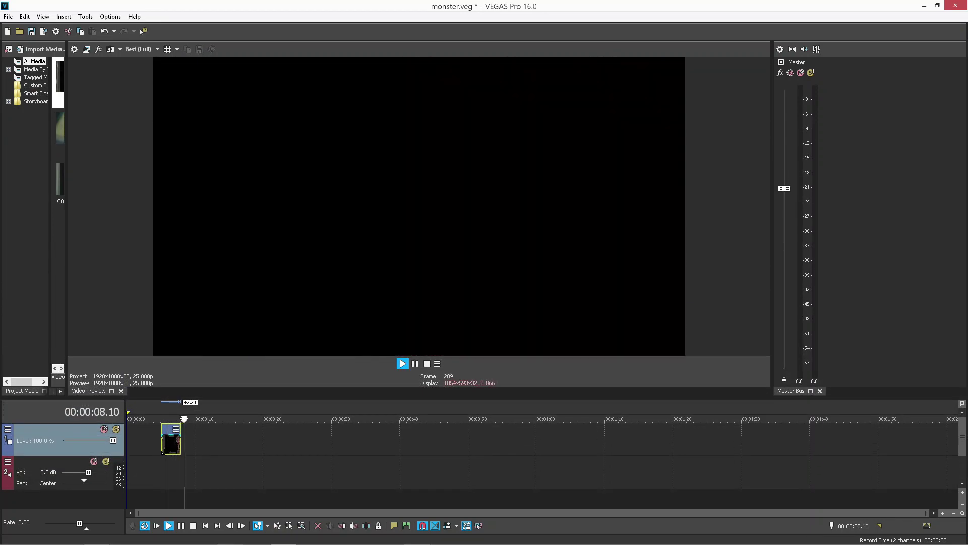
{"action": "key", "text": "j"}
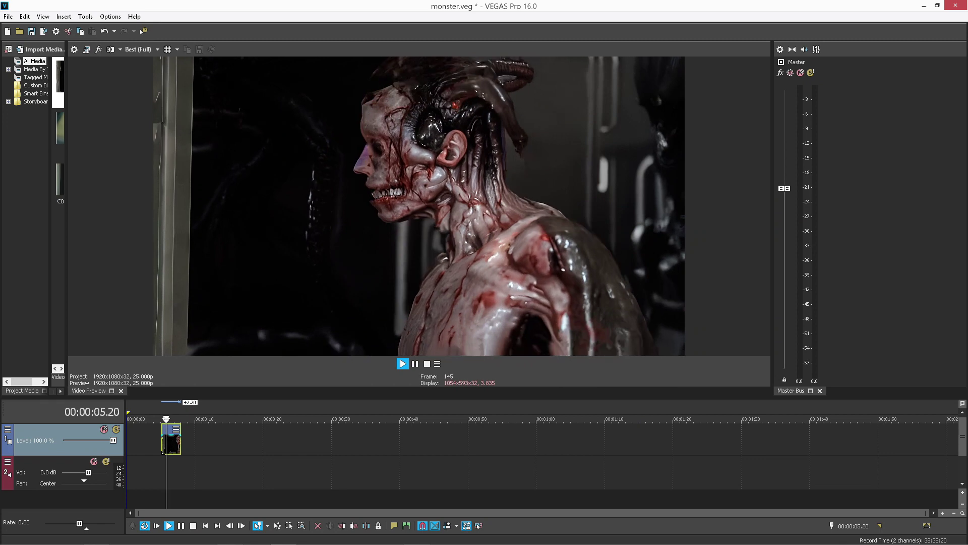
{"action": "key", "text": "l"}
{"action": "key", "text": "k"}
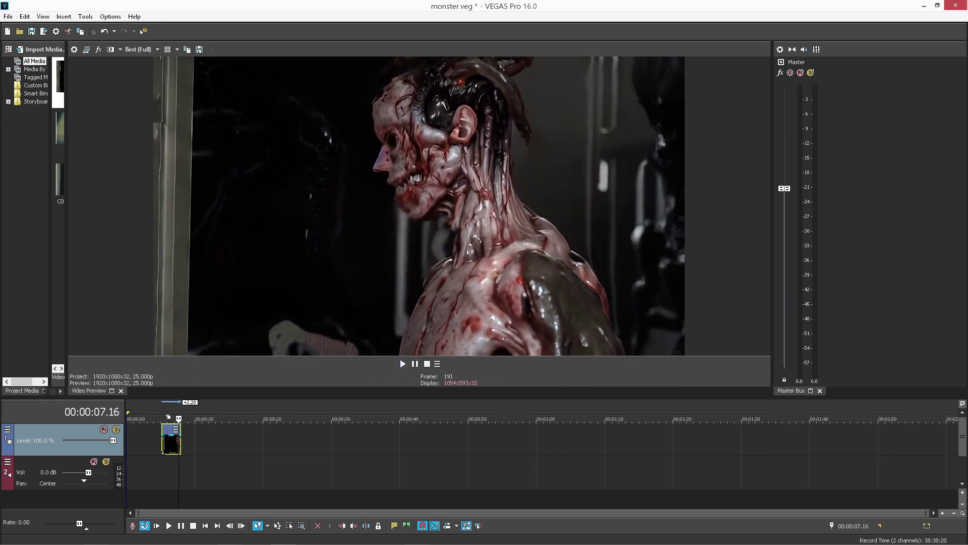
{"action": "left_click_drag", "start_coordinate": [162, 411], "coordinate": [181, 411]}
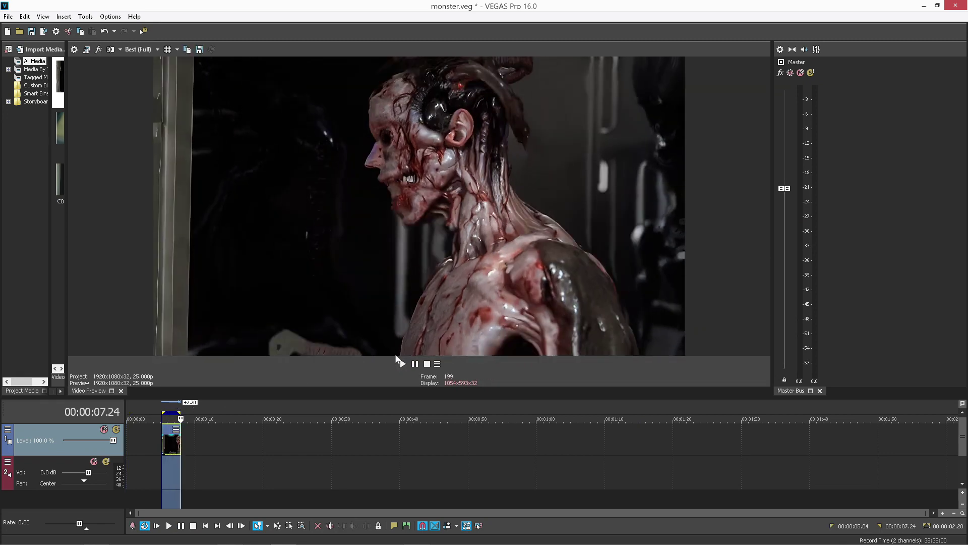
{"action": "left_click", "coordinate": [402, 365]}
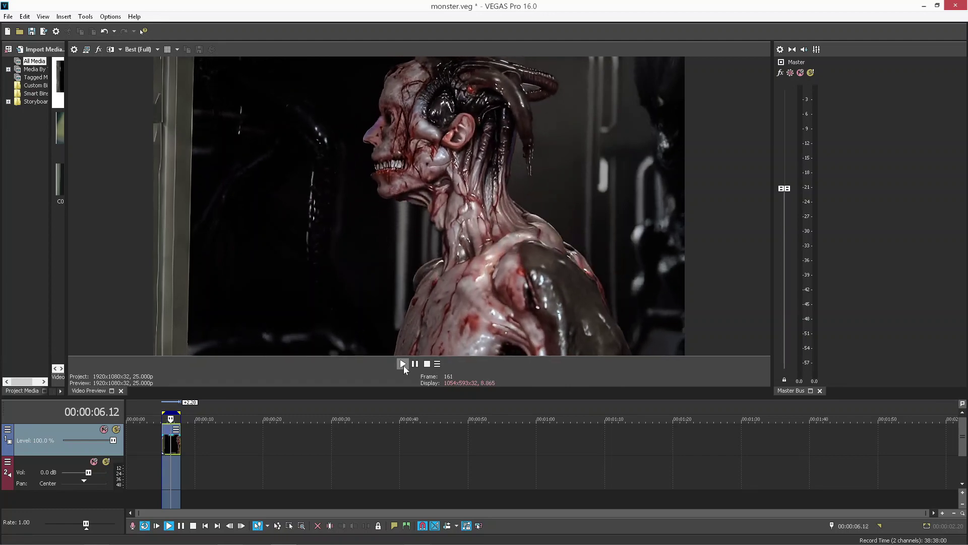